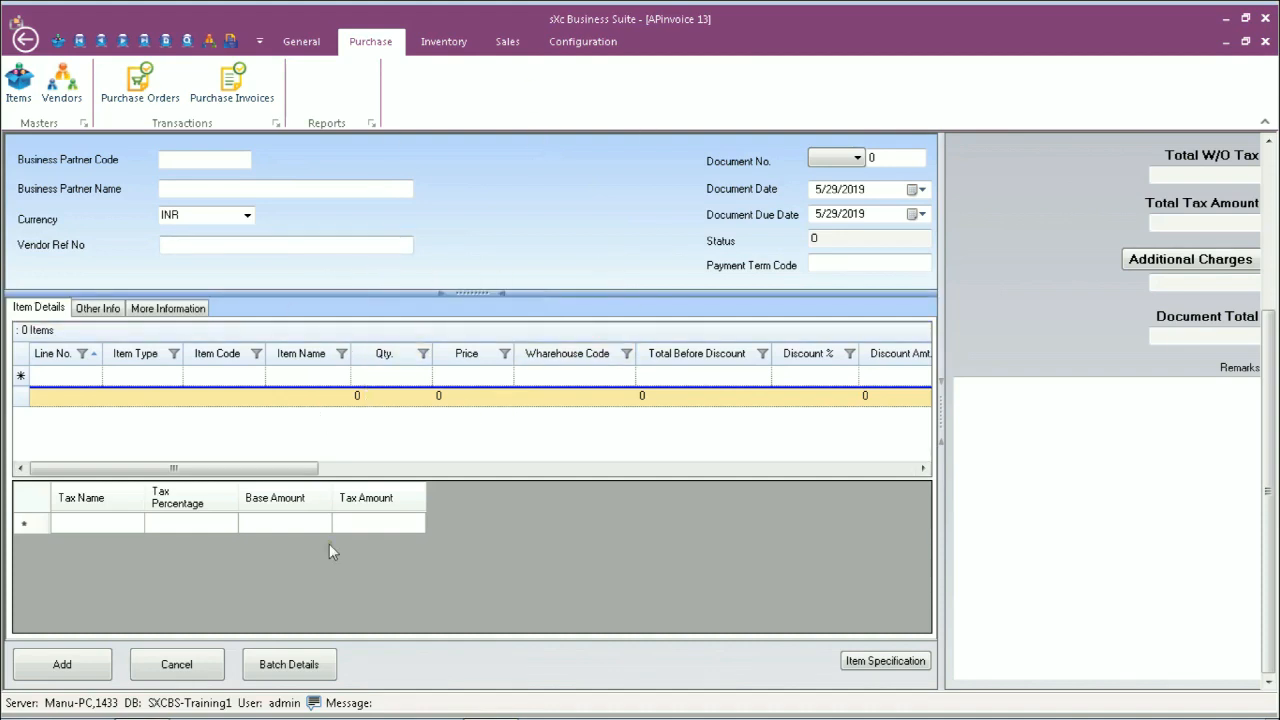
Step: Discard the empty A/P invoice and start a blank Material Receipt from Inventory
left_click(193, 667)
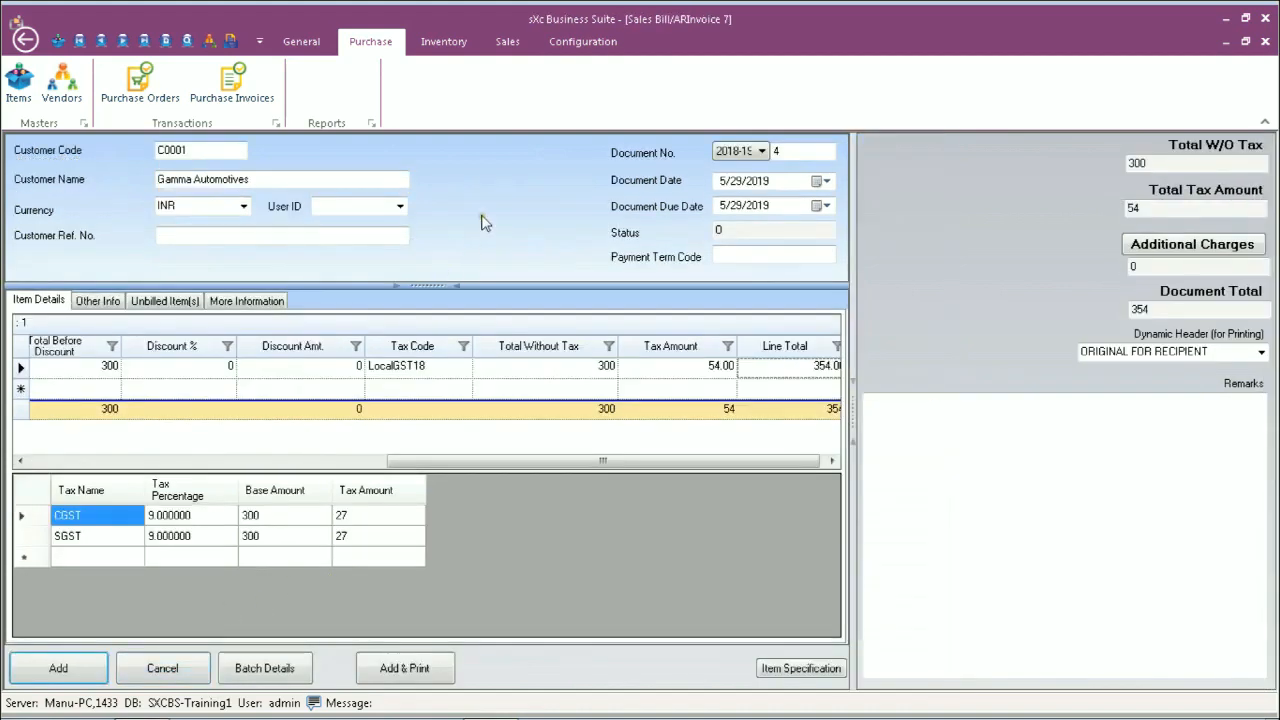
left_click(443, 44)
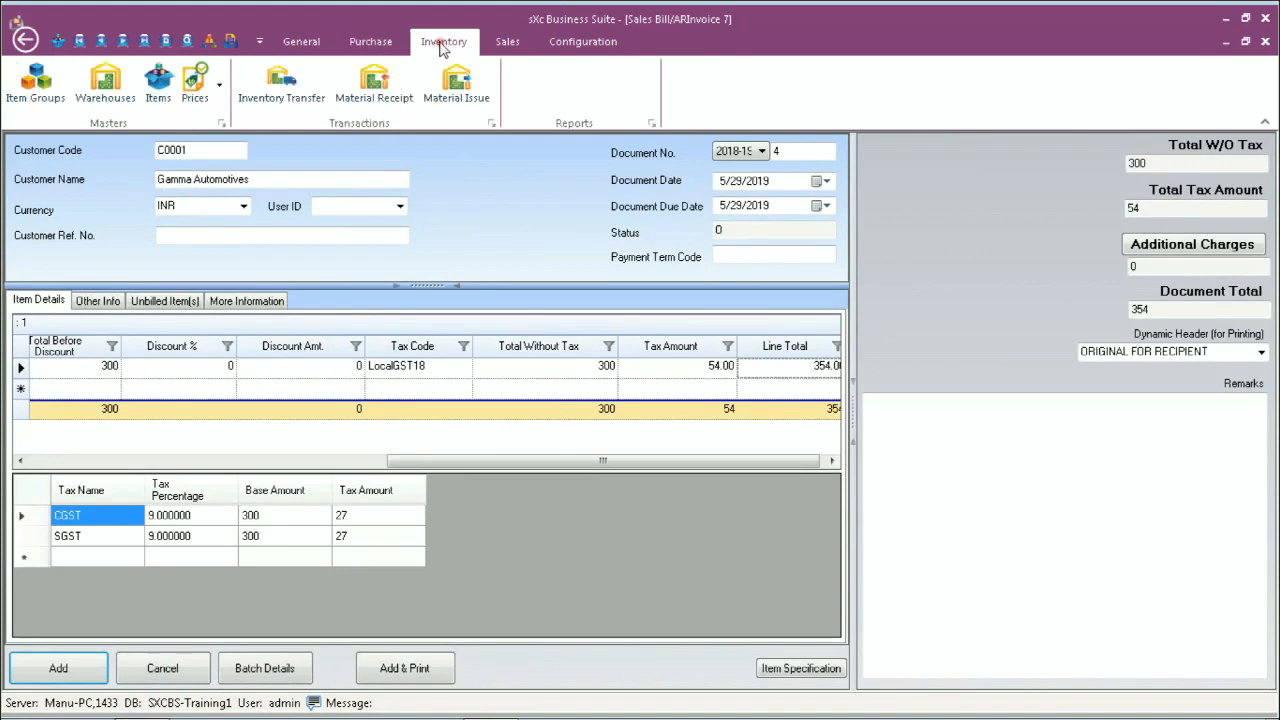
left_click(386, 88)
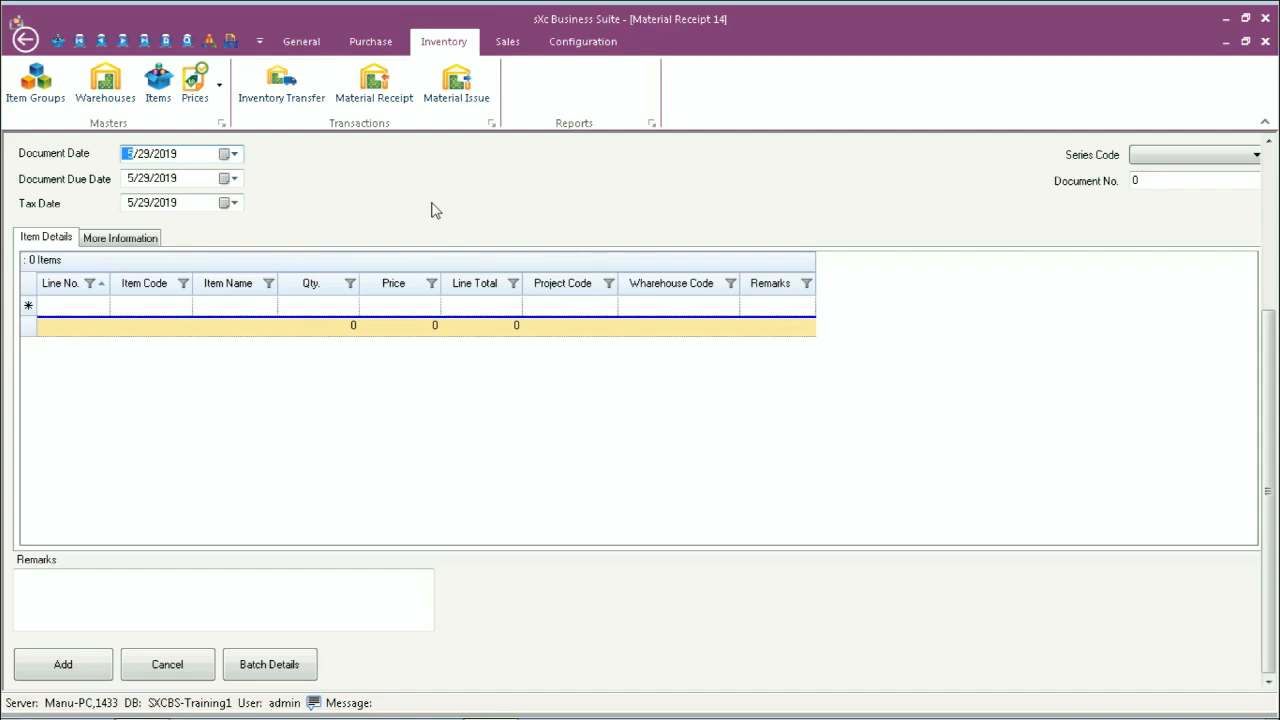
Step: Add line 1 as WBWA30X1.5 Back Wheel Assembly, quantity 1, in the Delhi warehouse
left_click(398, 311)
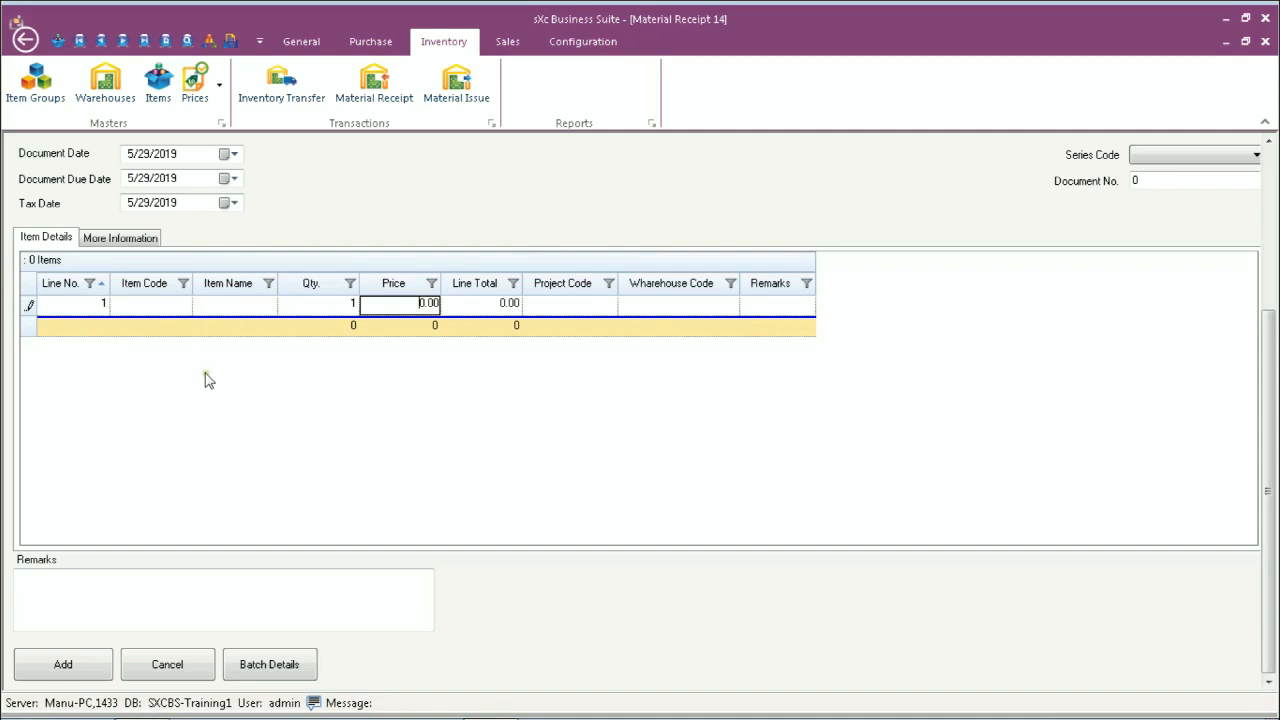
left_click(140, 306)
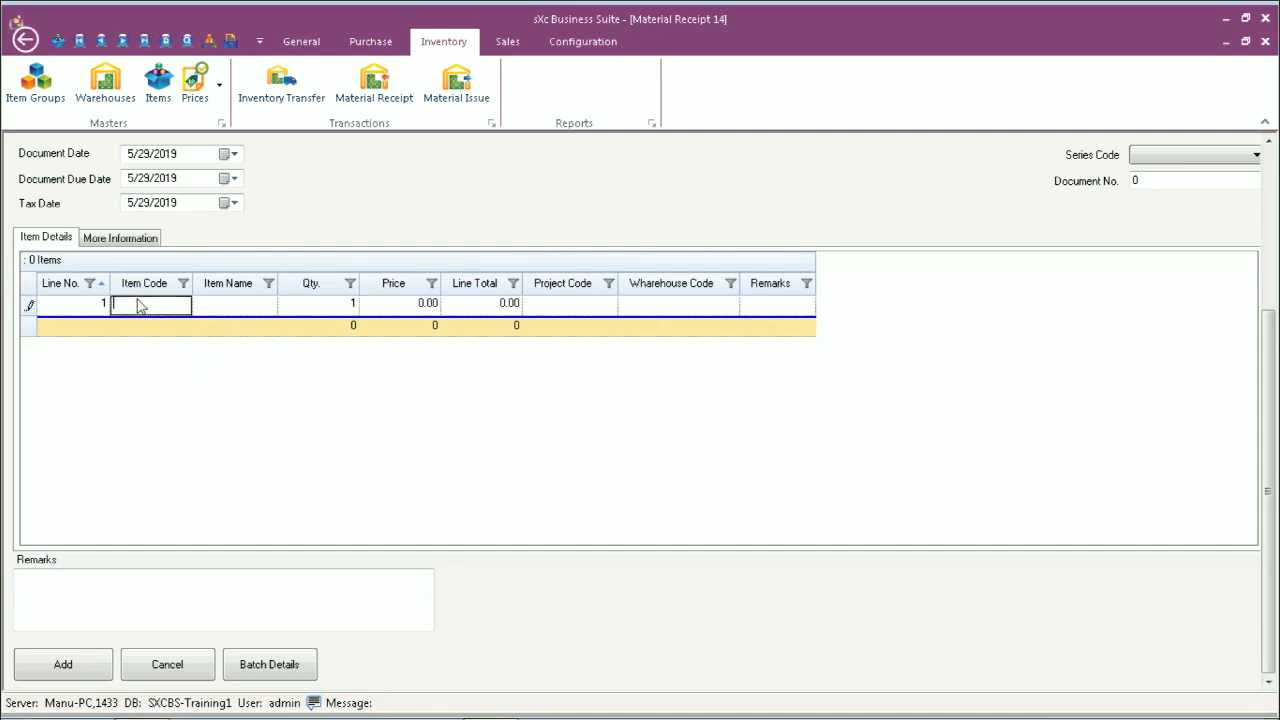
key("Down")
key("Down")
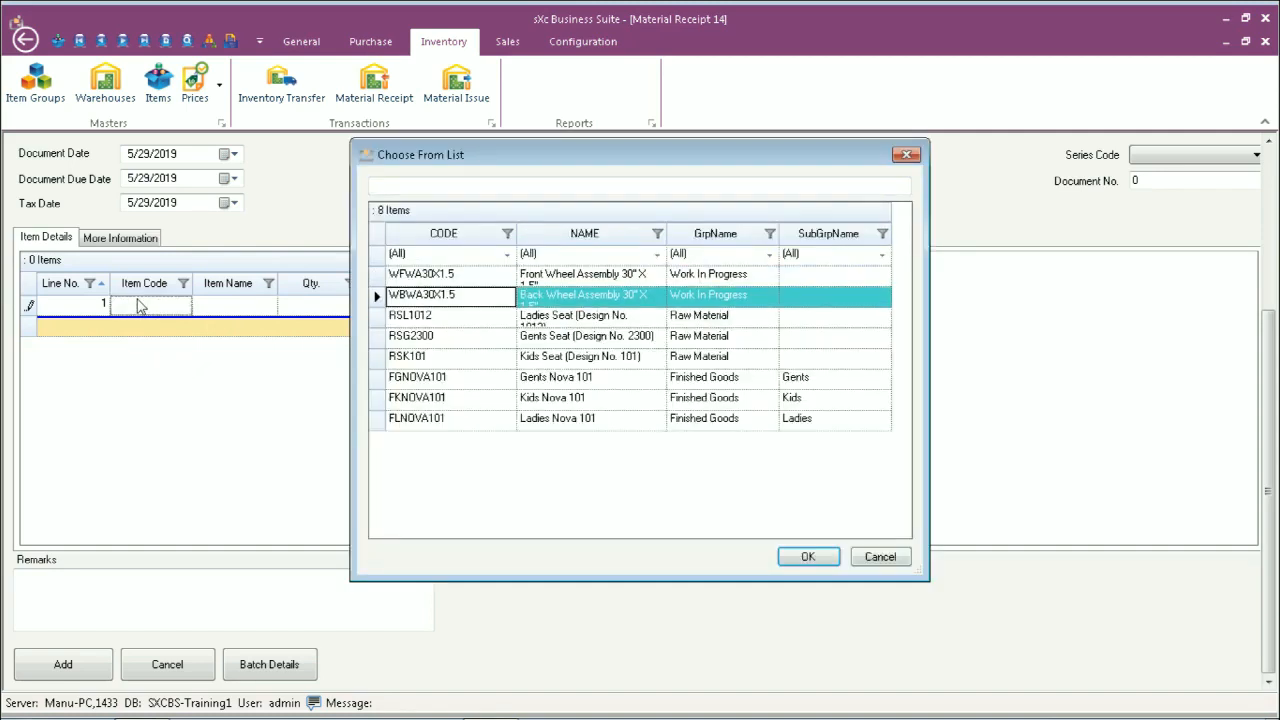
key("Return")
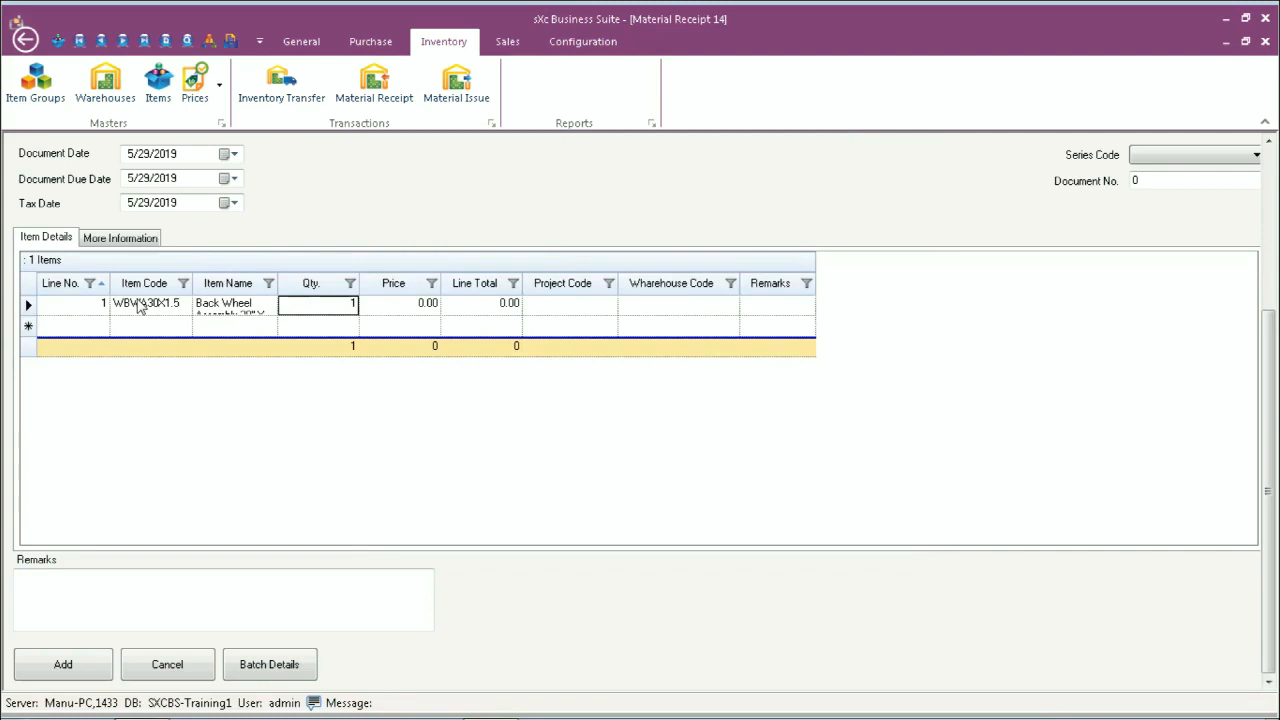
key("Tab")
key("Tab")
key("Tab")
key("Down")
key("Down")
key("Return")
Step: Widen the Item Name column so full item names show
key("Down")
key("Left")
key("Left")
key("Left")
key("Left")
key("Down")
left_click_drag(277, 283, 356, 283)
mouse_move(862, 715)
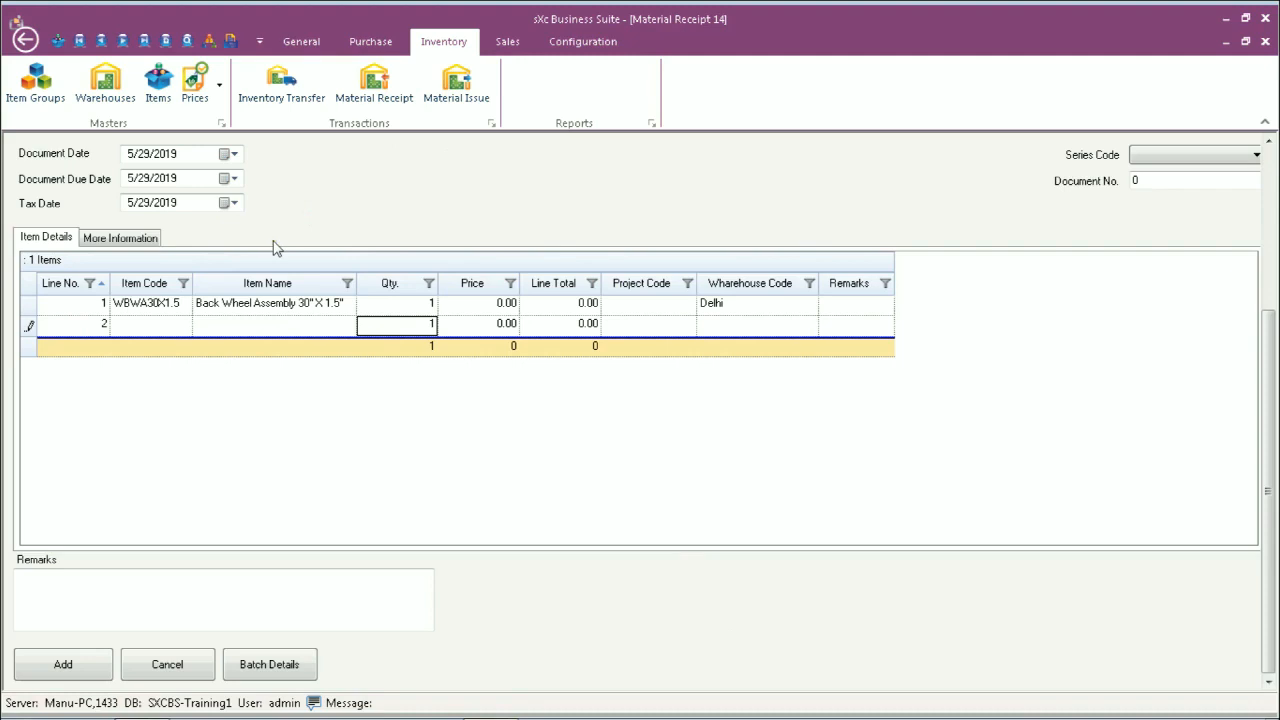
Step: Find the Series Code list empty and discard Material Receipt 14 unsaved
left_click(1186, 157)
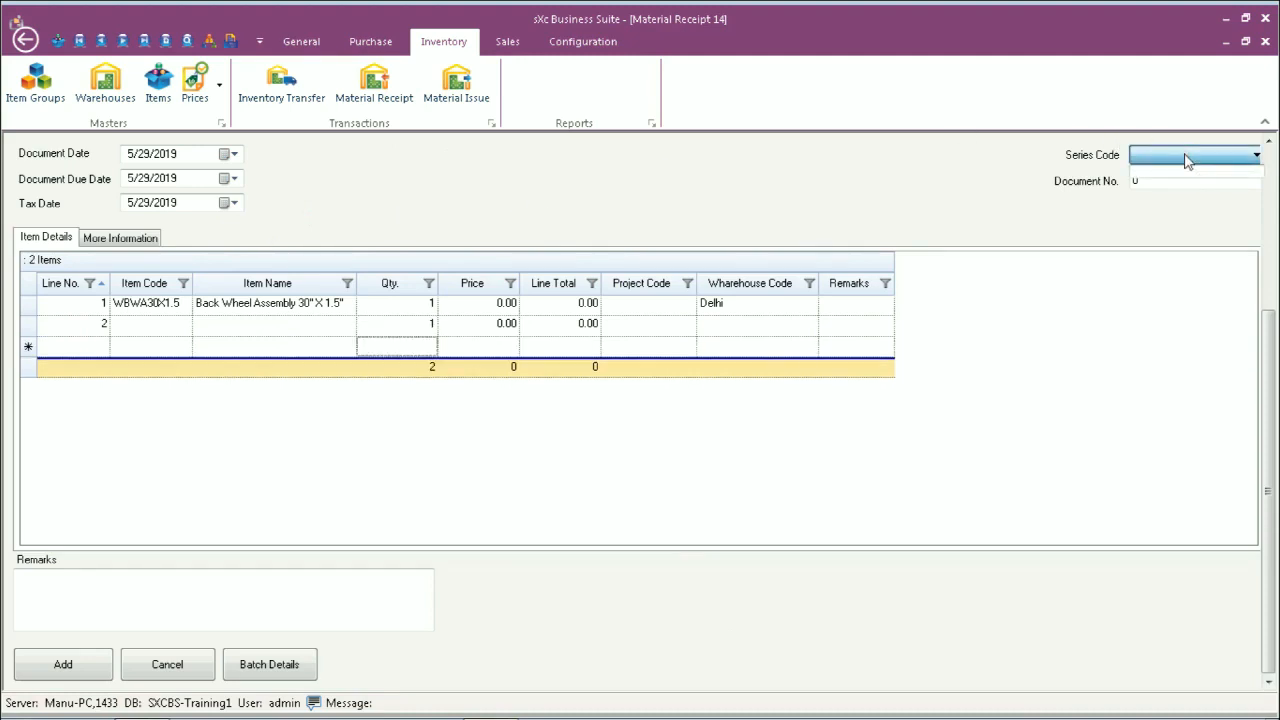
left_click(1186, 160)
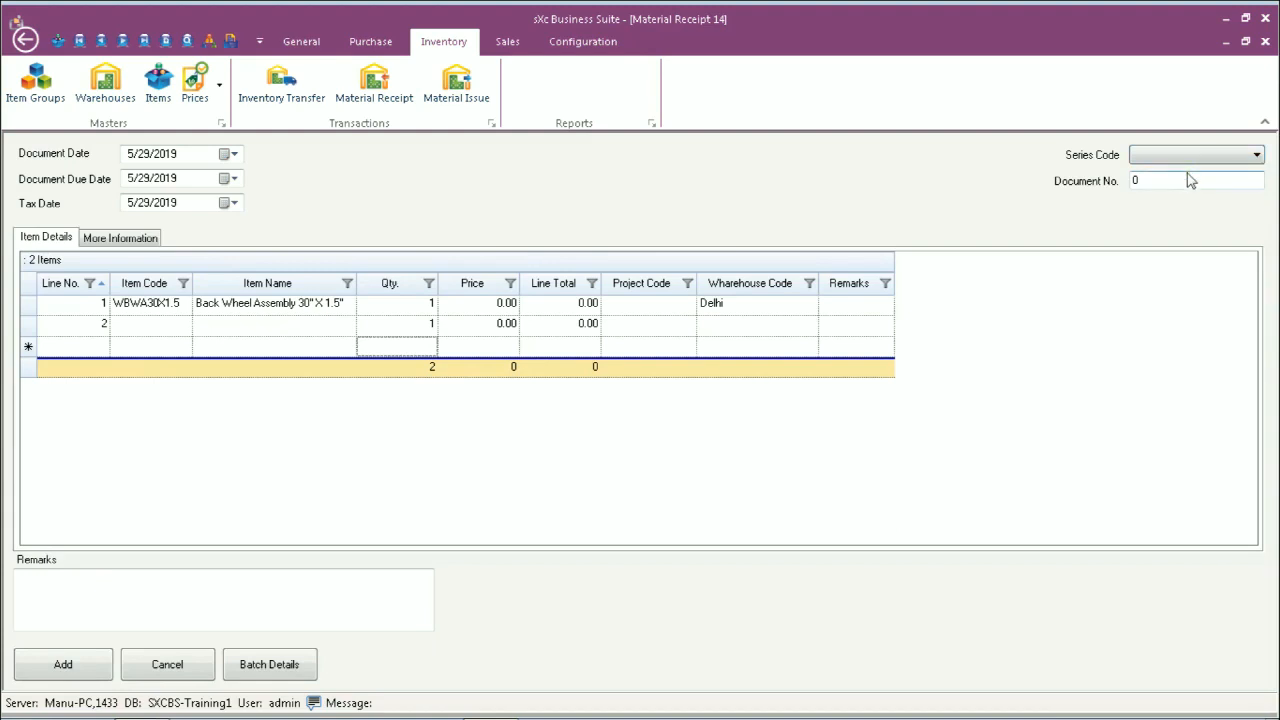
left_click(164, 661)
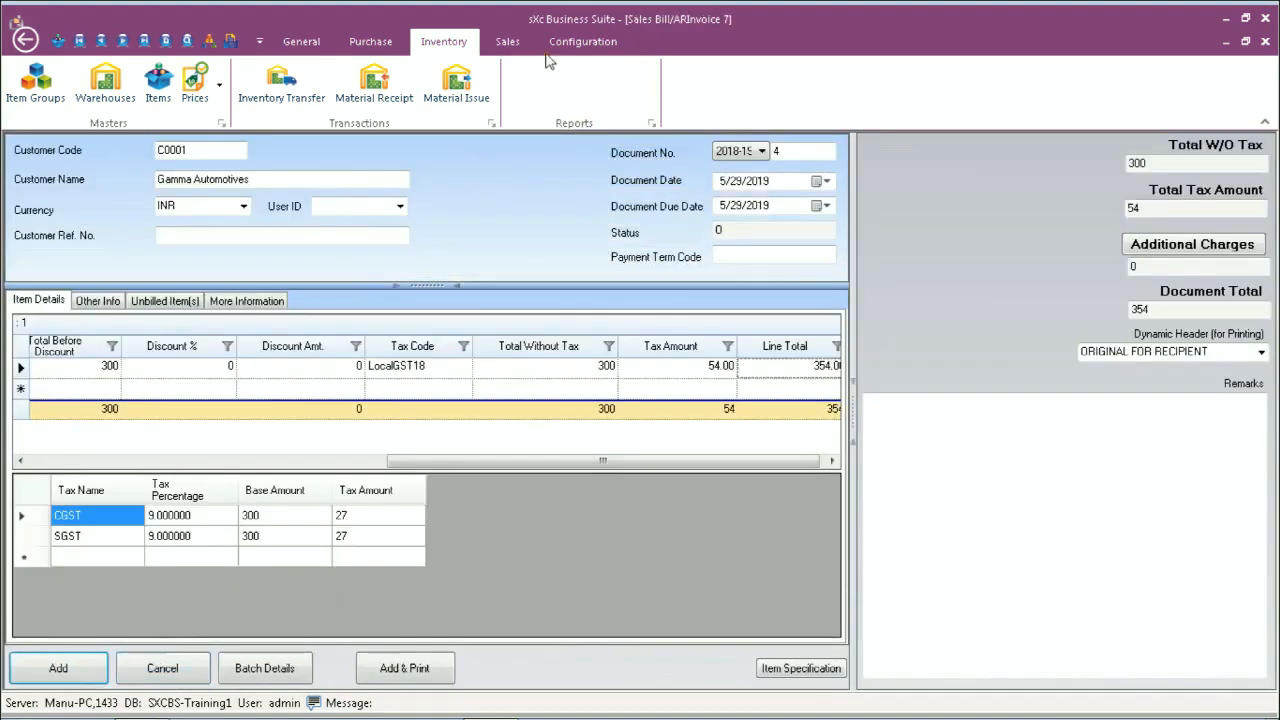
Step: Open the Document Series settings for the Material Receipt document type
left_click(583, 40)
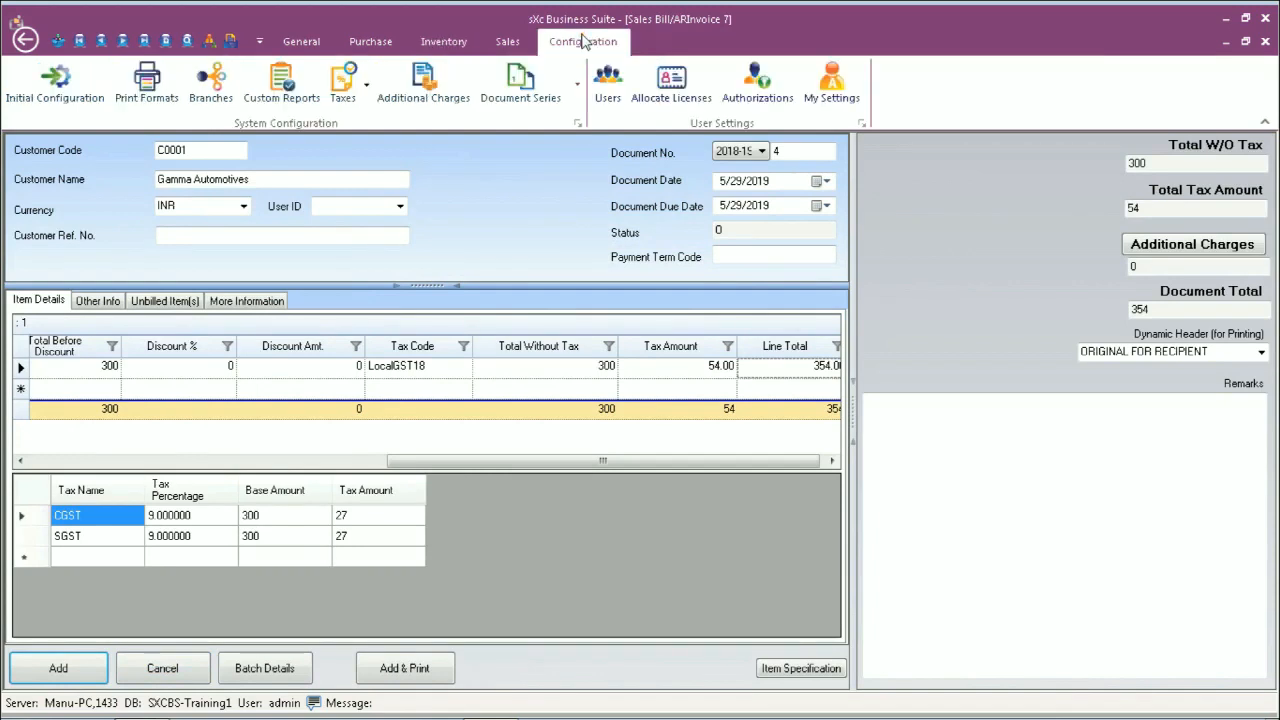
left_click(520, 80)
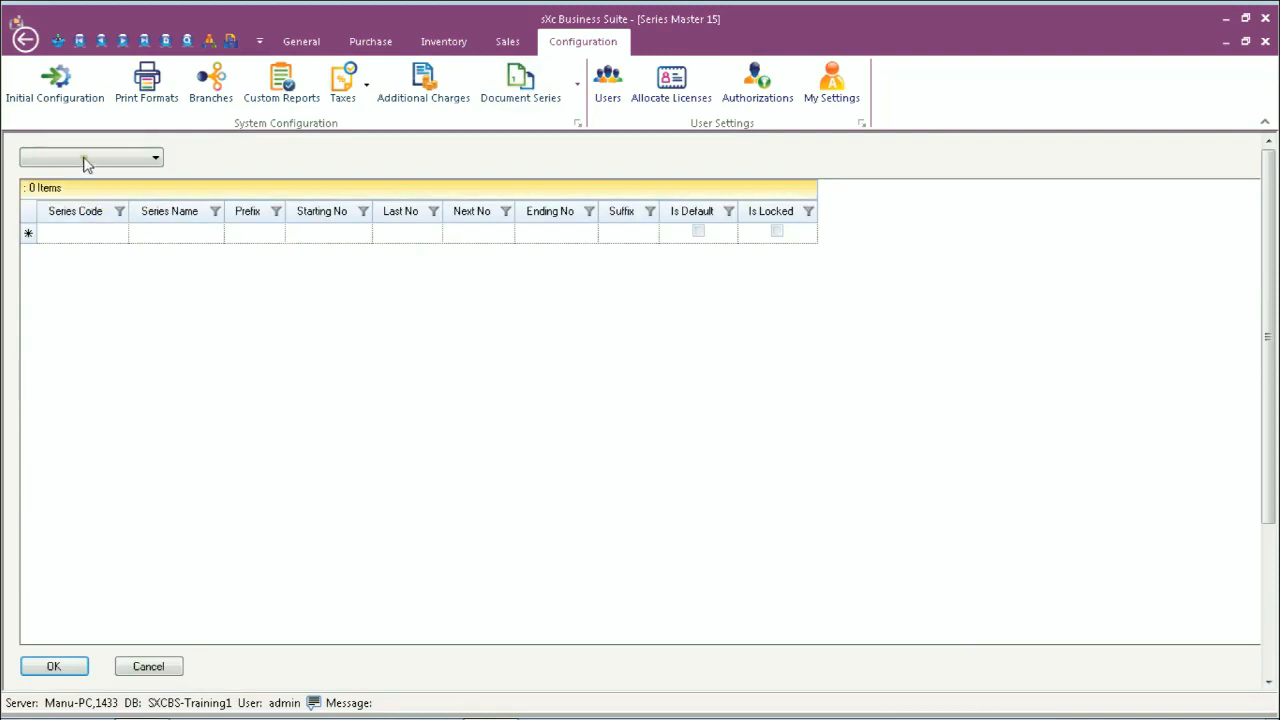
left_click(86, 160)
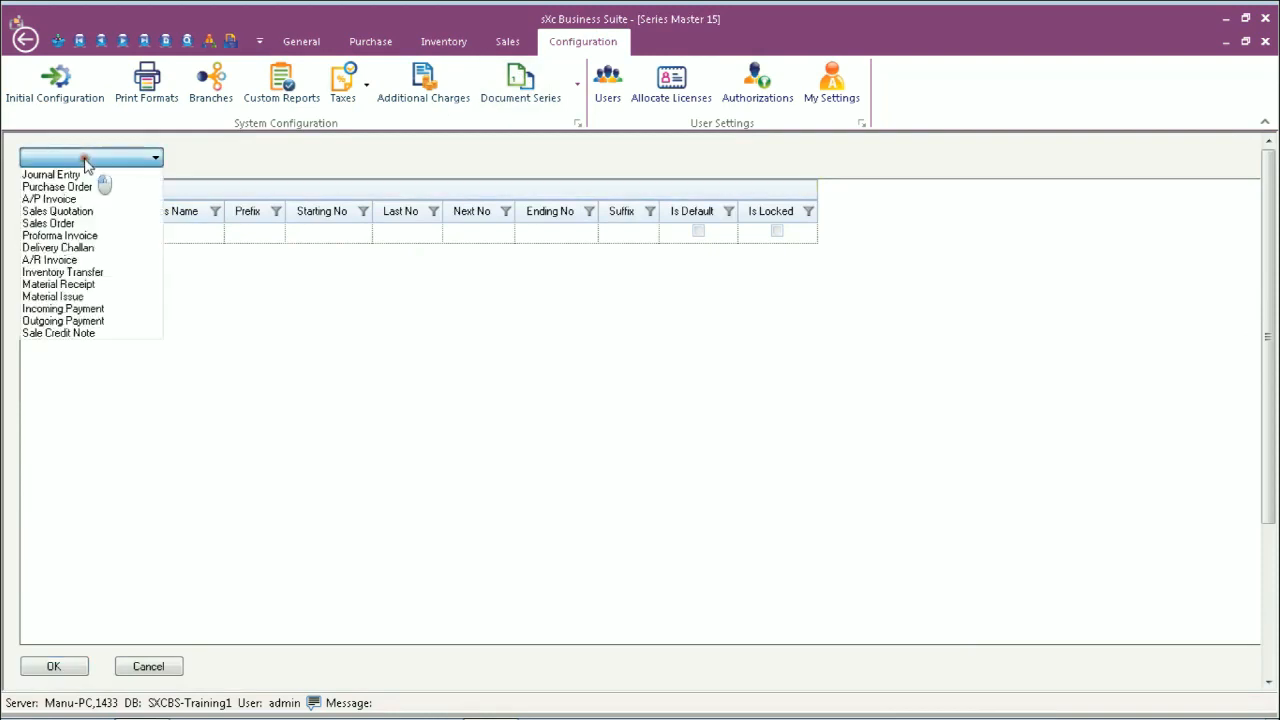
left_click(68, 284)
Step: Add default series 2019-20 with starting number 1, last 0, next 1, and save it
left_click(50, 238)
type("20")
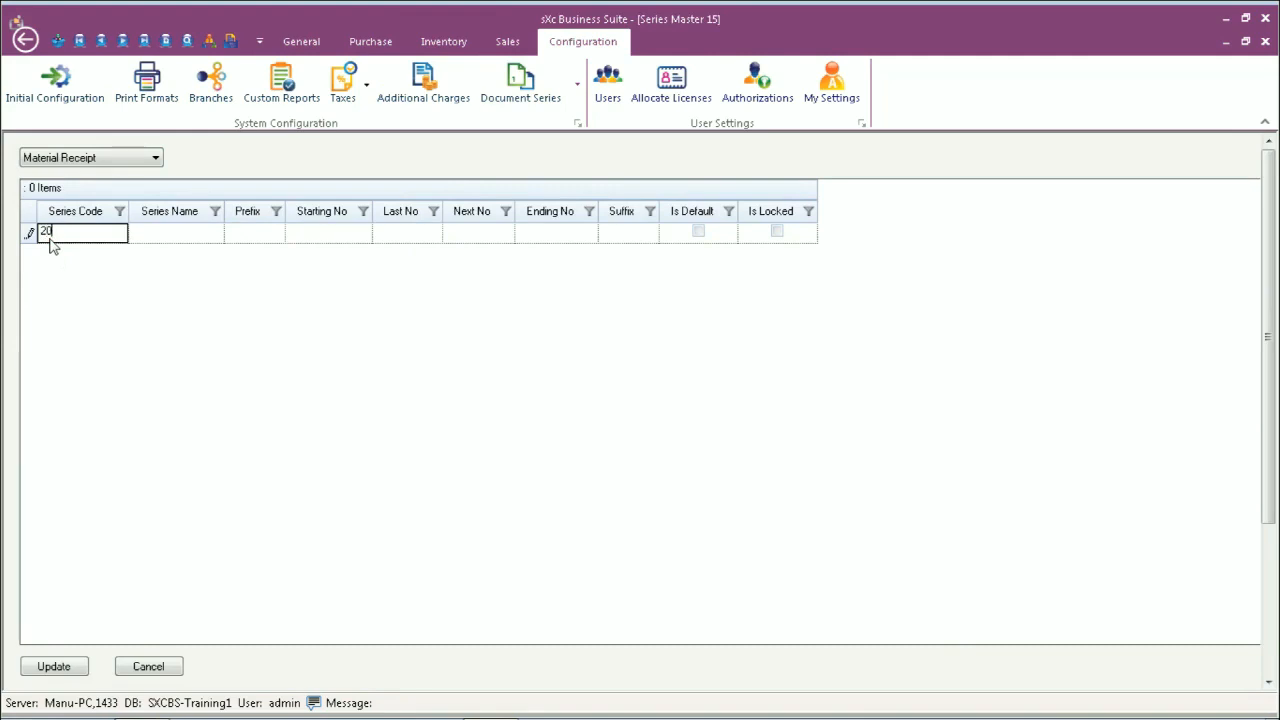
type("19-20")
key("Tab")
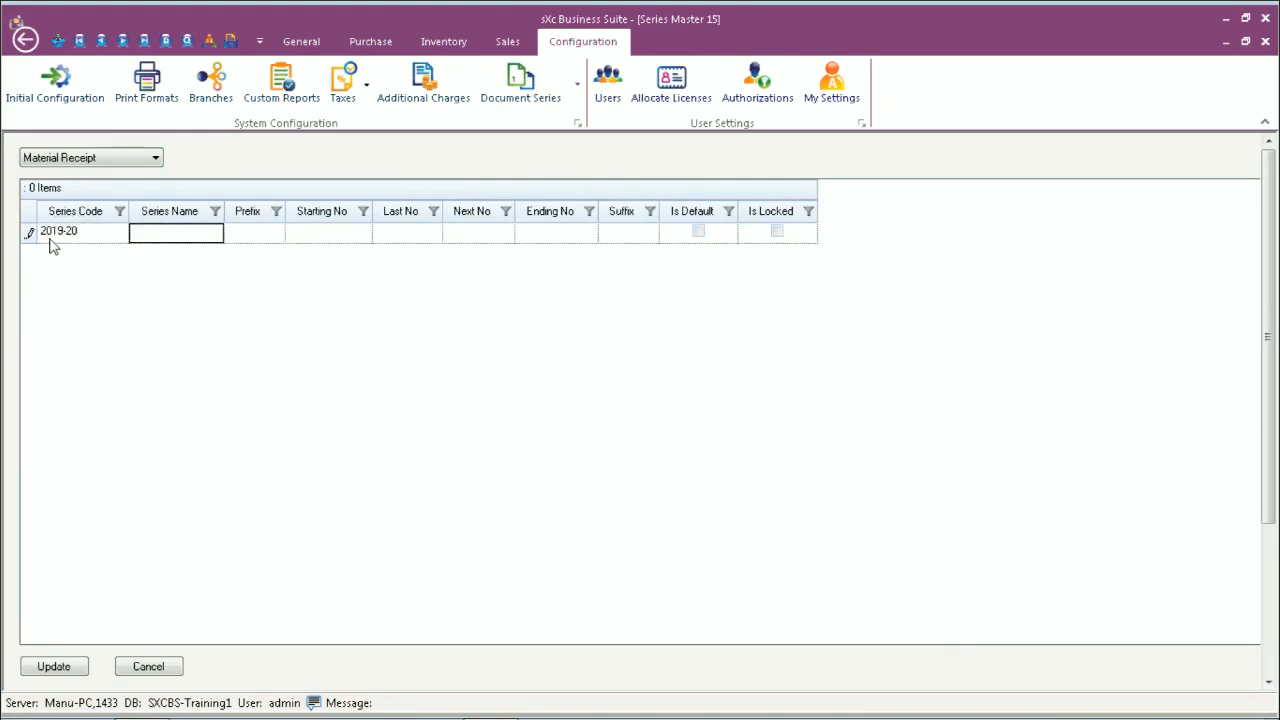
type("2019-20")
key("Tab")
key("Tab")
type("1")
key("Tab")
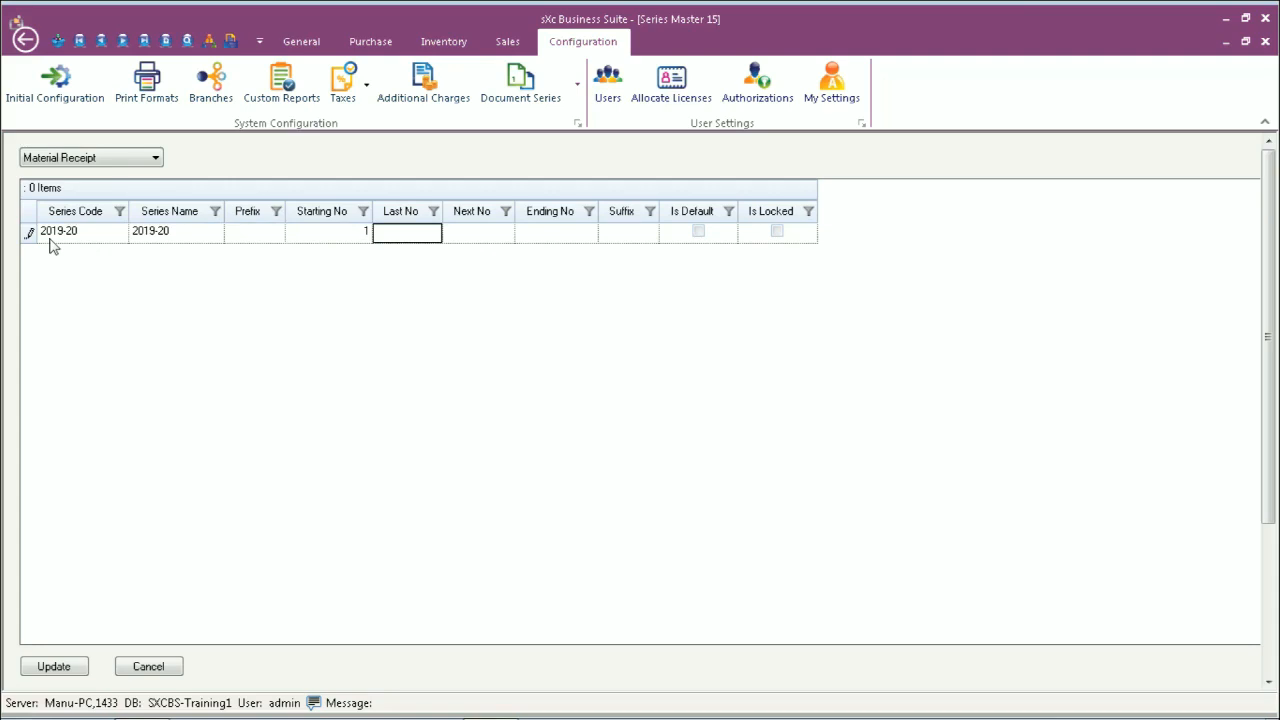
type("0")
key("Tab")
type("1")
key("Tab")
key("Tab")
key("Tab")
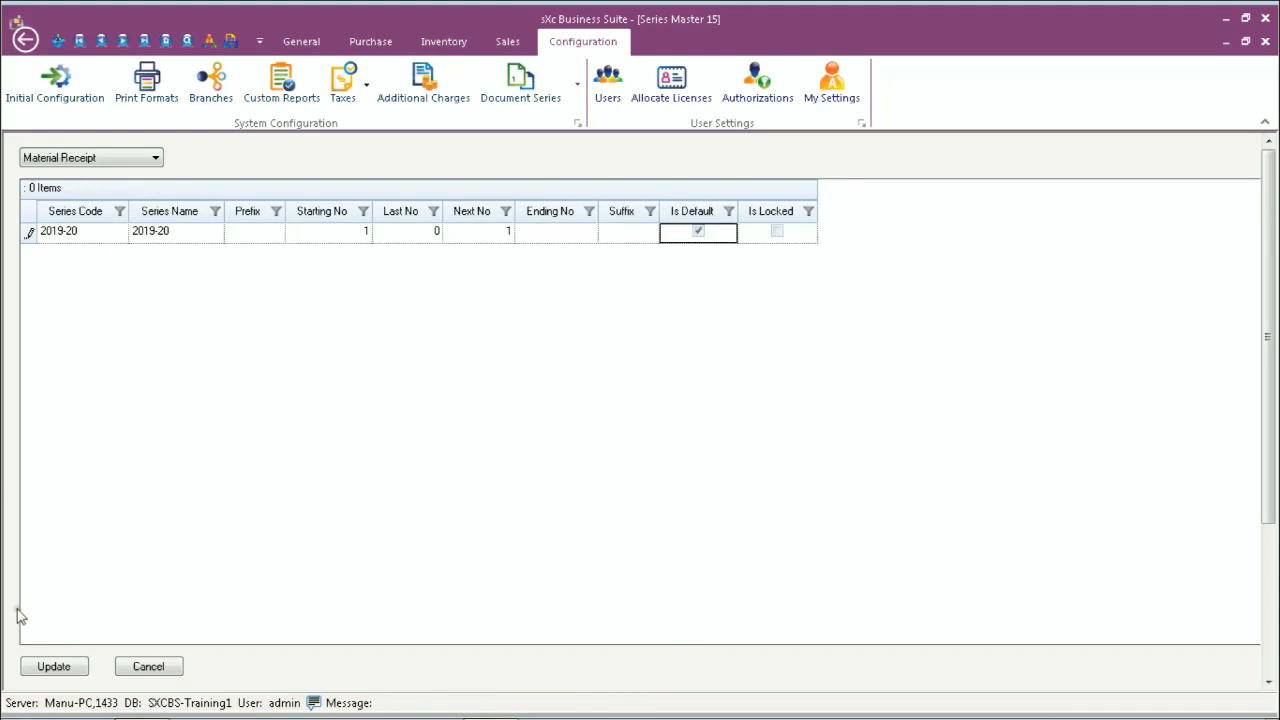
left_click(64, 668)
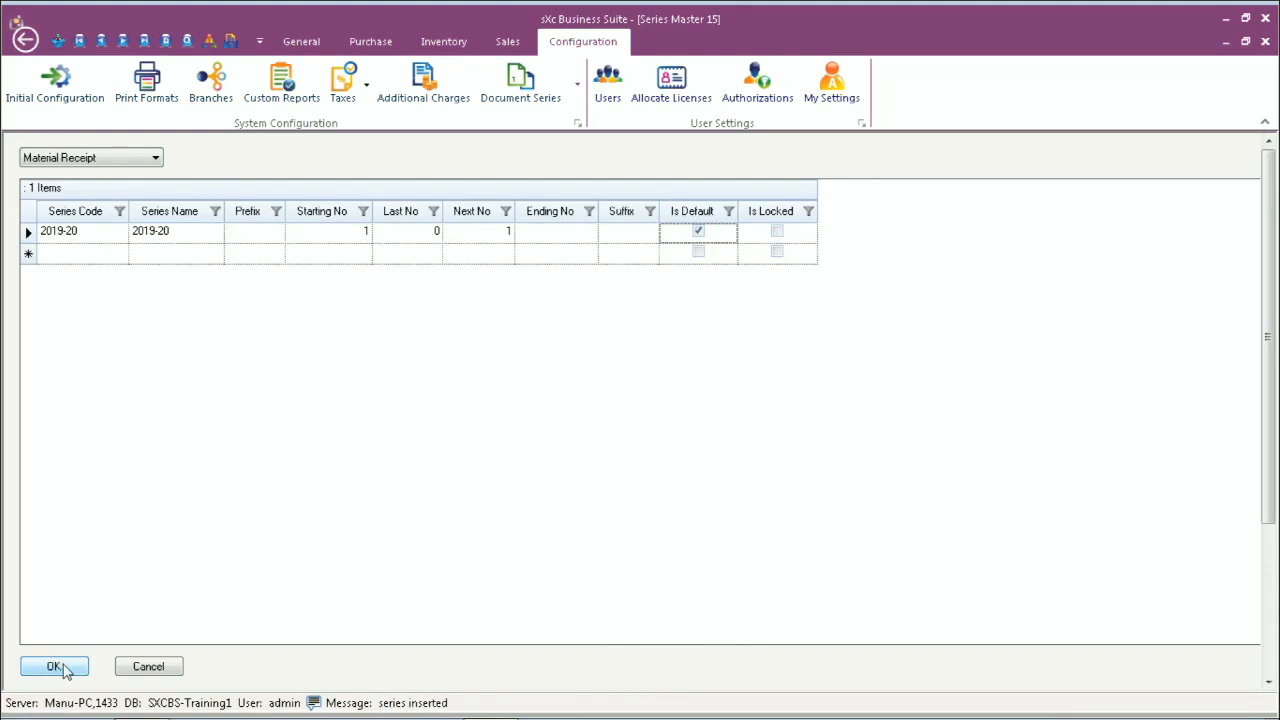
left_click(57, 667)
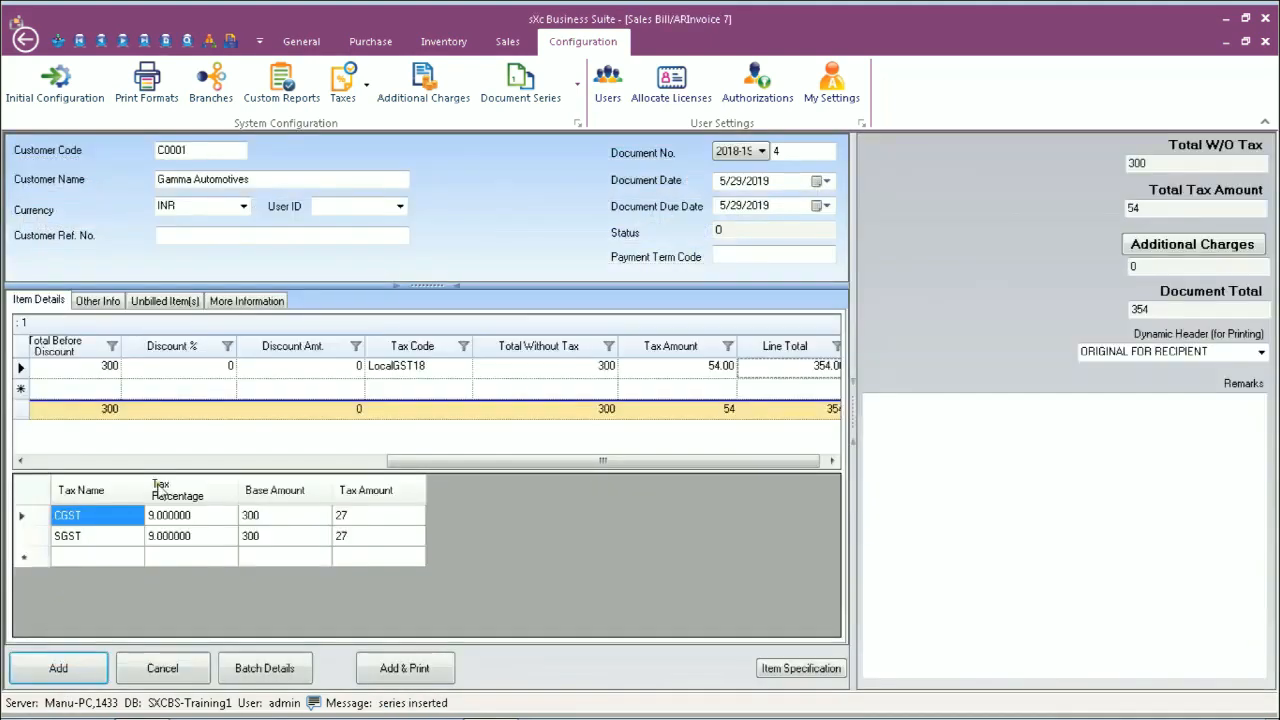
Step: Start a new Material Receipt with line 1 Kids Seat RSK101, quantity 20, in Delhi
left_click(436, 44)
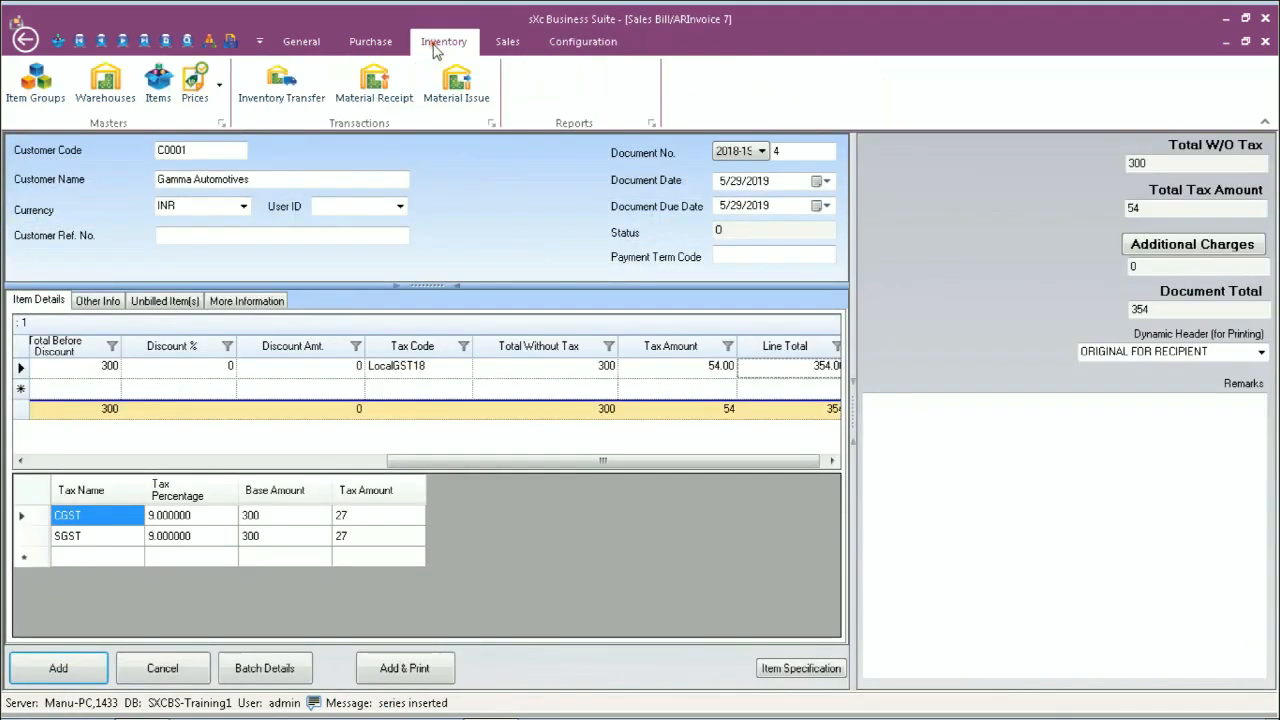
left_click(374, 83)
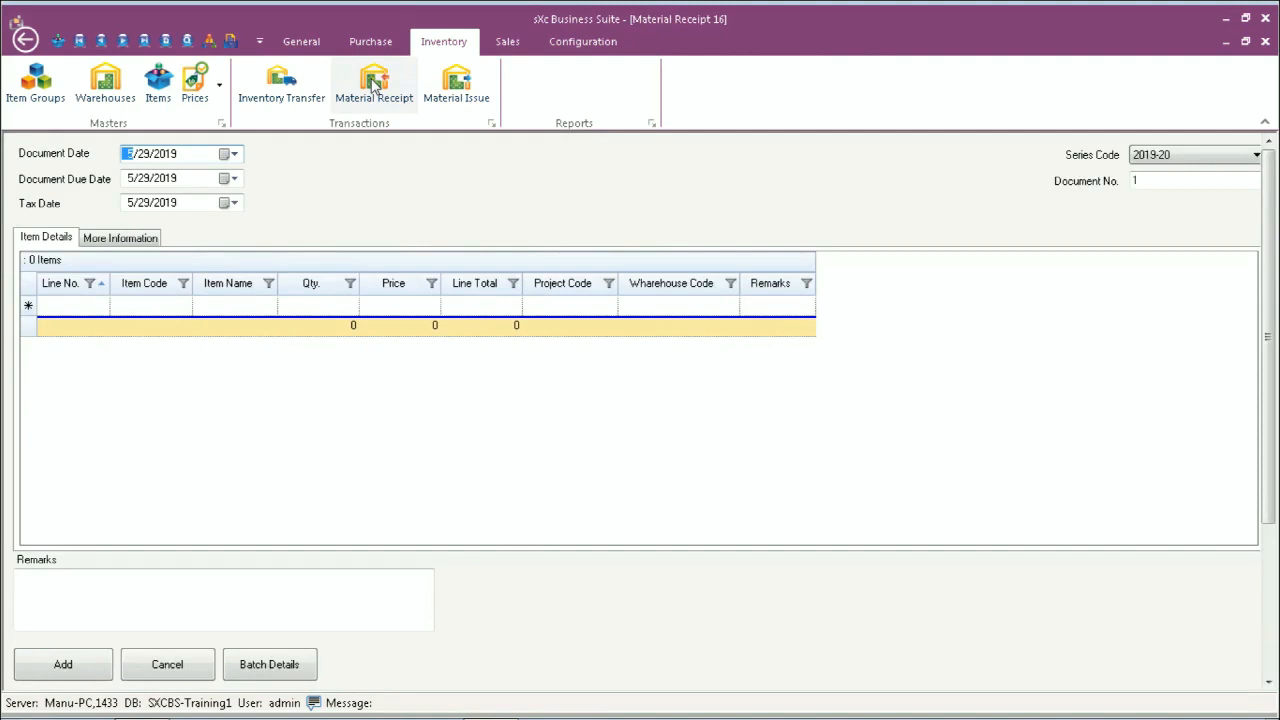
left_click(136, 305)
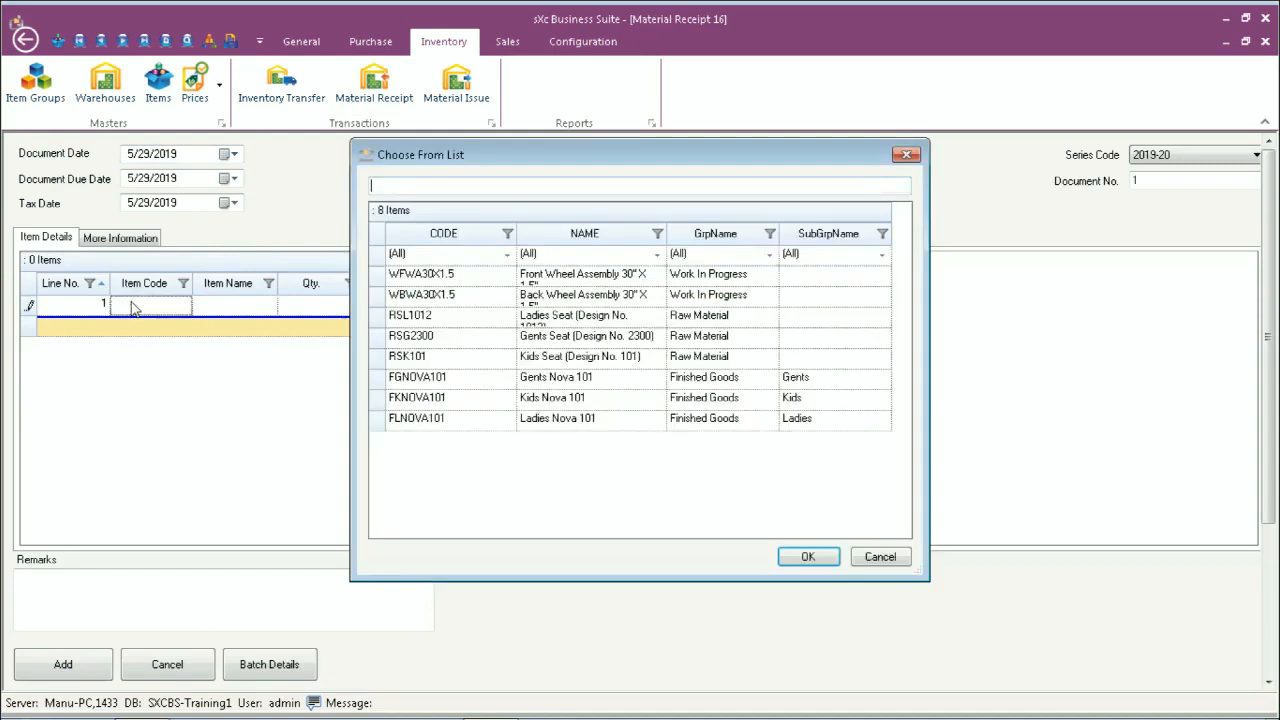
double_click(420, 360)
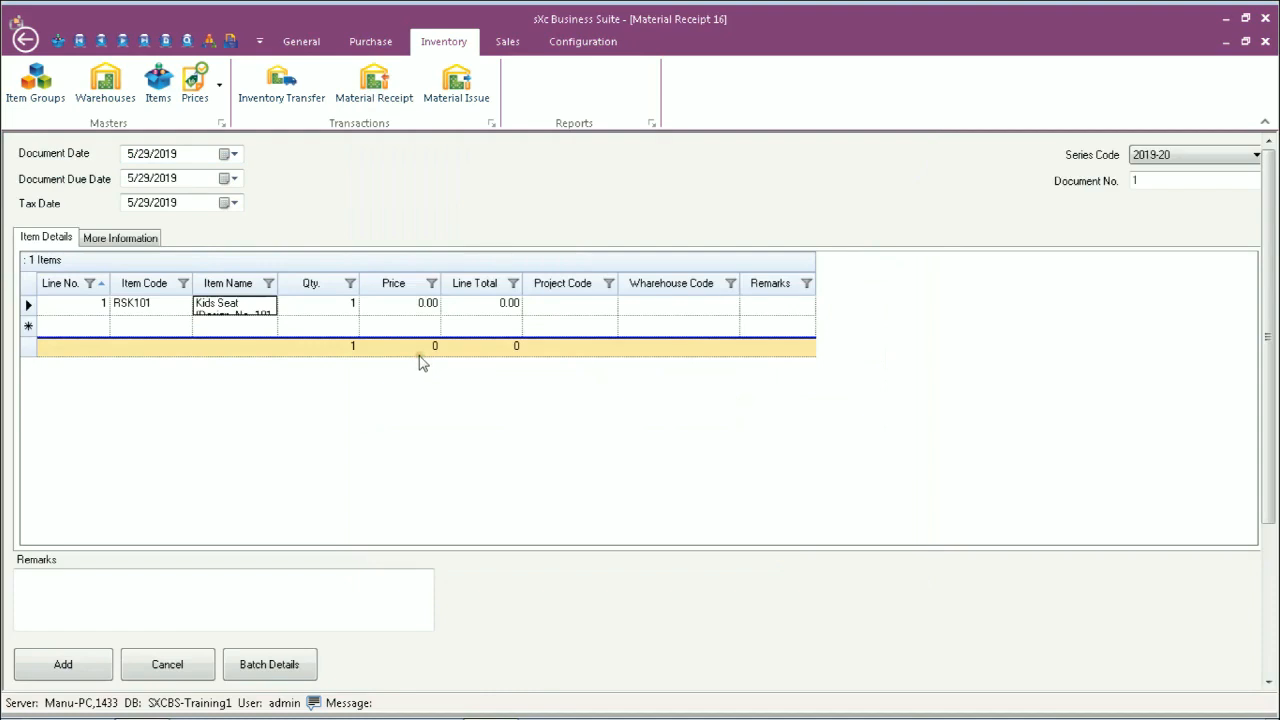
left_click_drag(288, 284, 449, 284)
key("Tab")
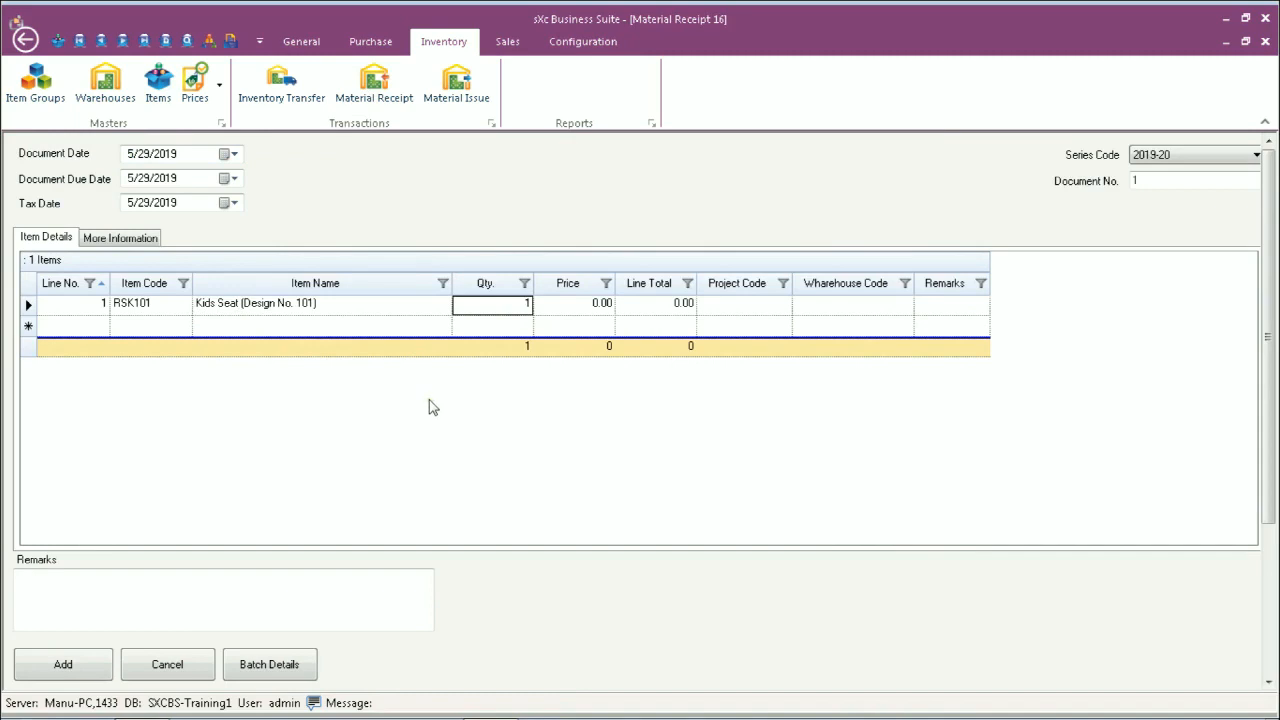
type("20")
key("Tab")
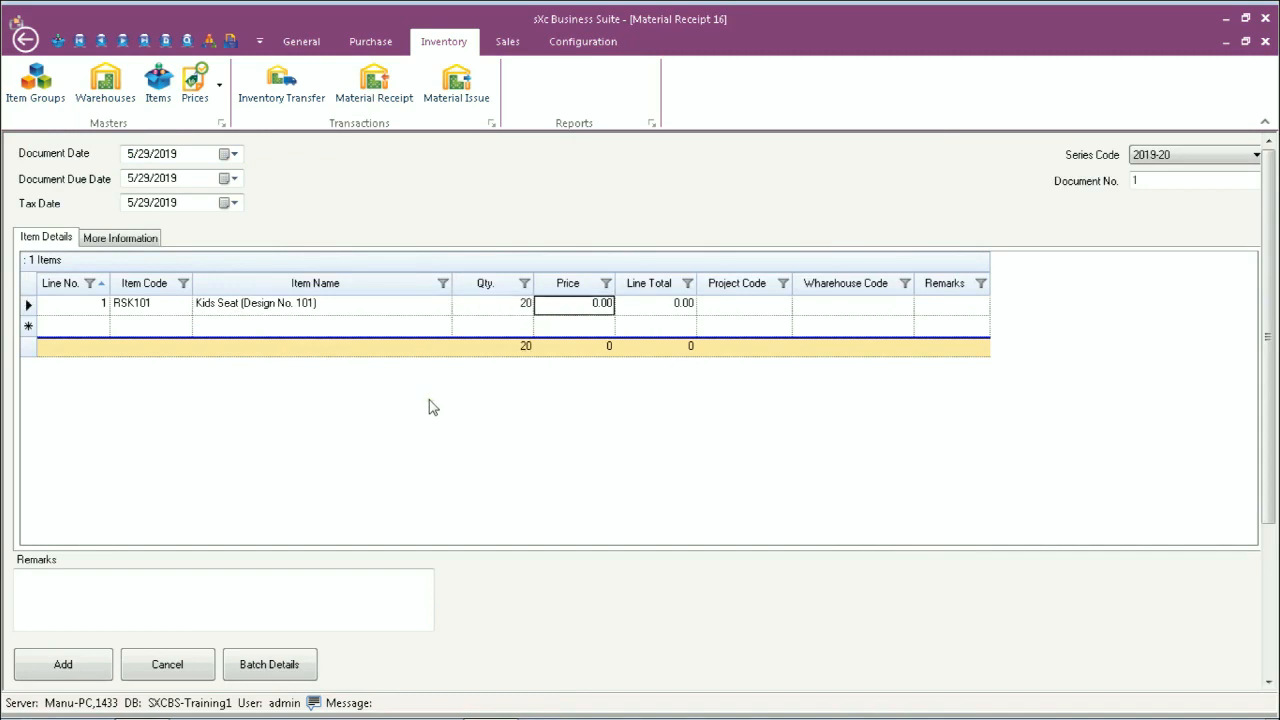
key("Tab")
key("Tab")
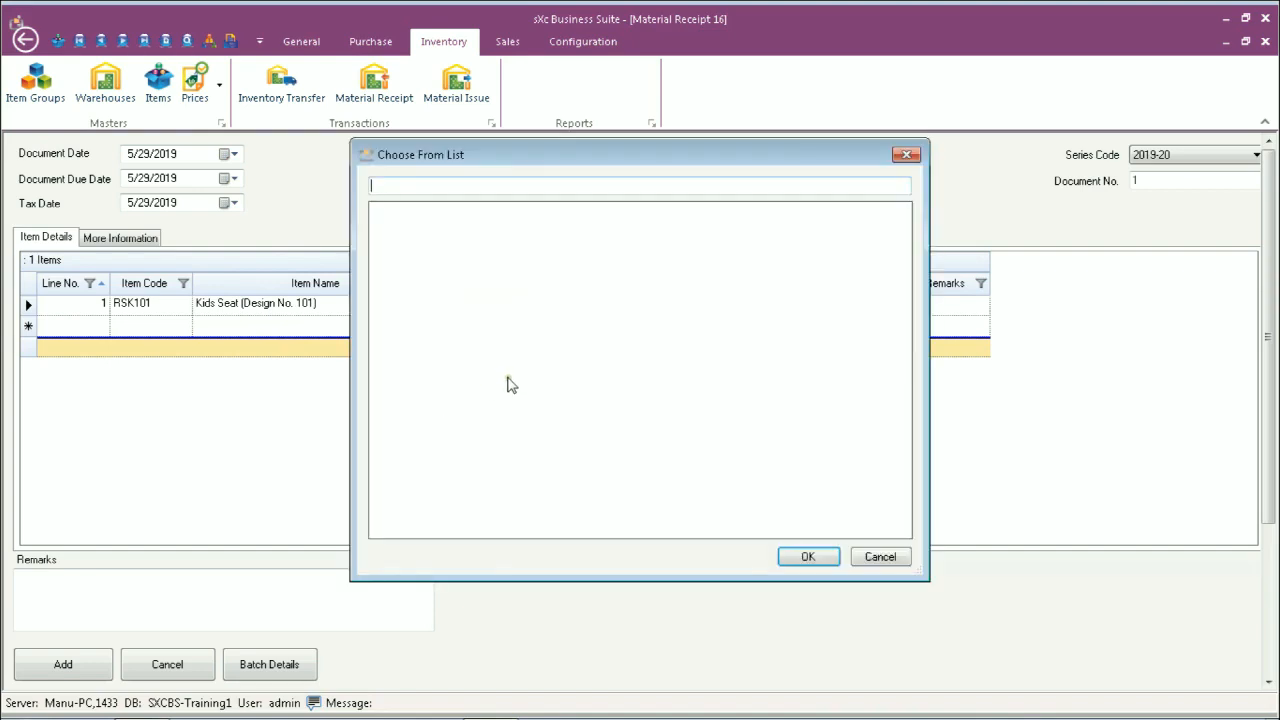
key("Escape")
key("Tab")
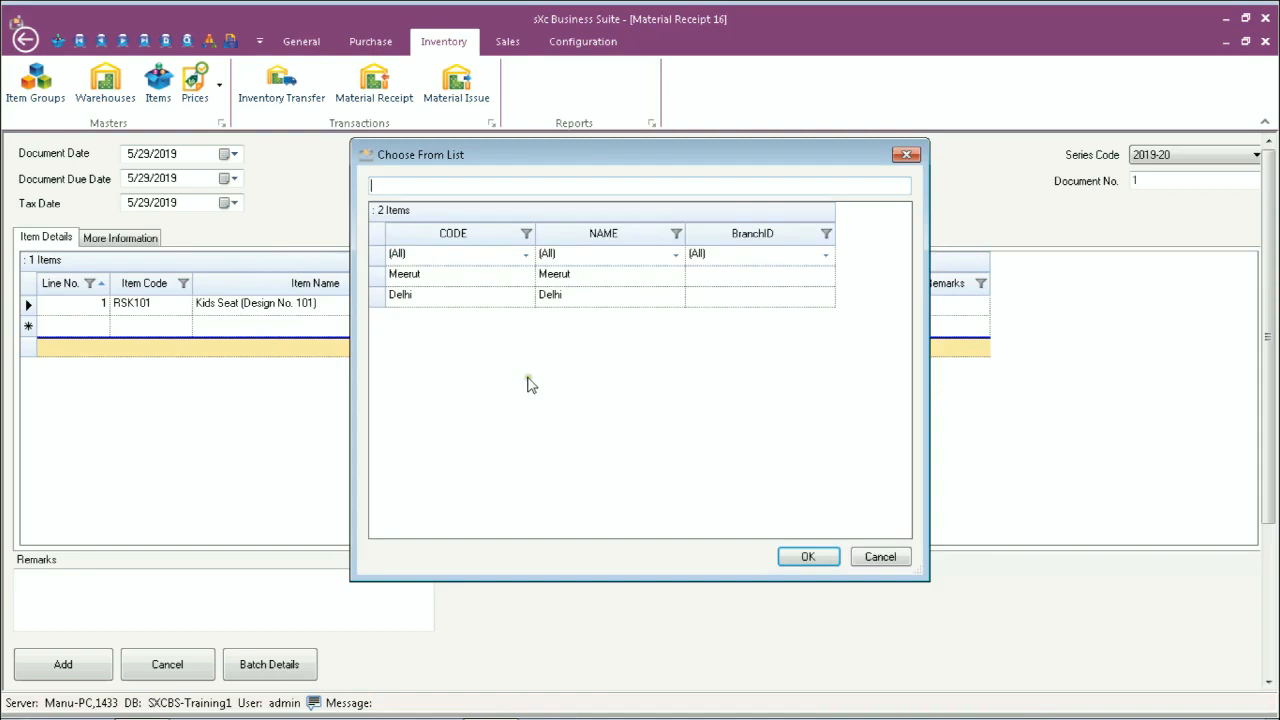
left_click(417, 297)
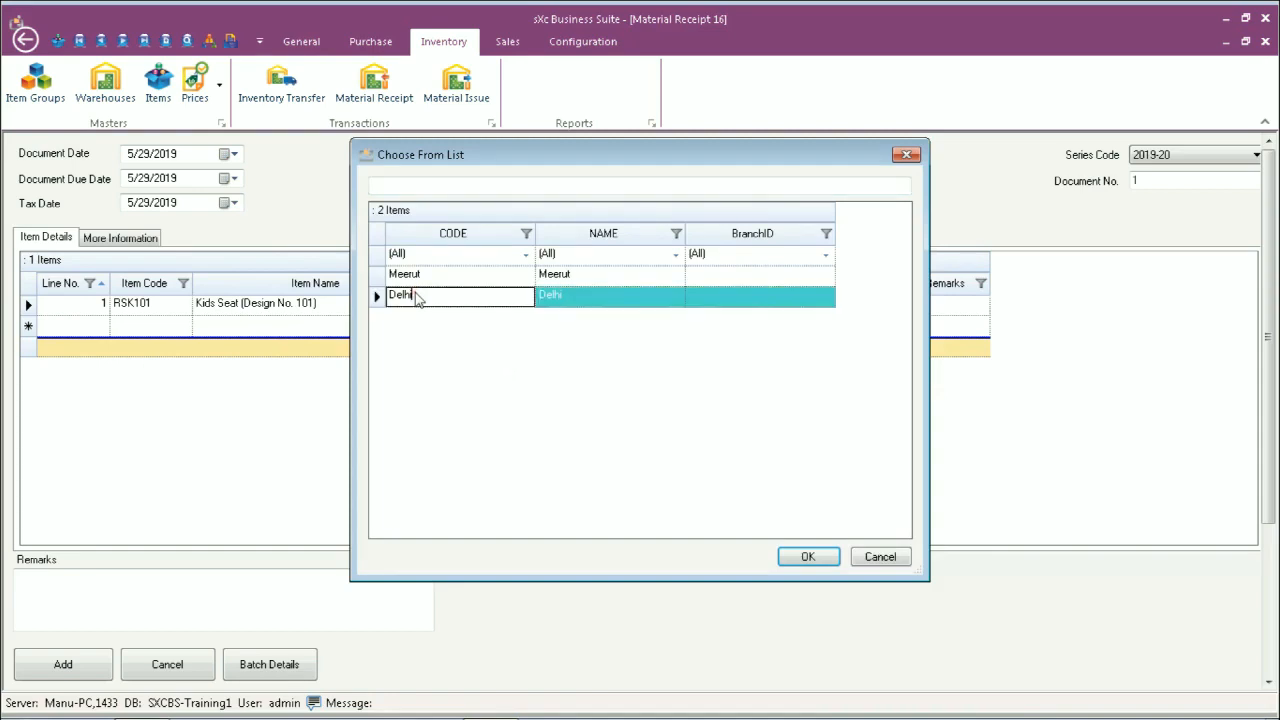
key("Return")
Step: Add Gents Nova 101 (FGNOVA101) on line 2 with quantity 50
key("Tab")
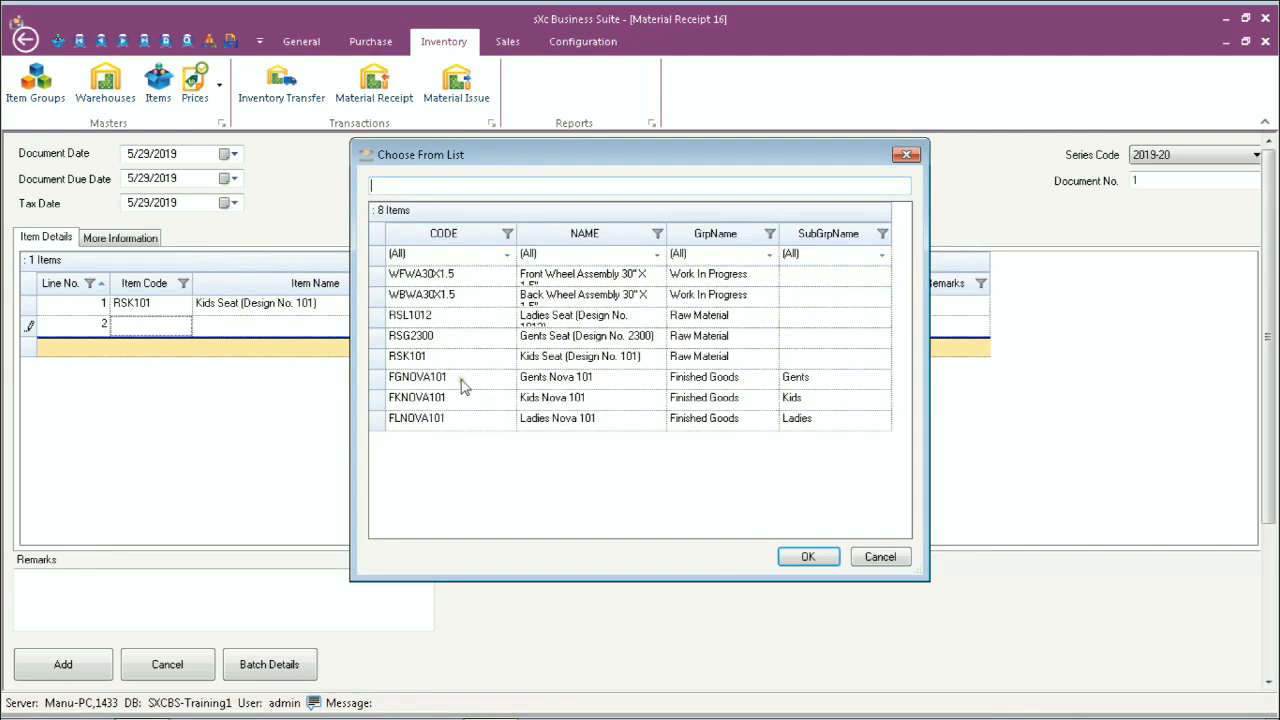
double_click(461, 381)
key("Tab")
type("50")
key("Tab")
key("Tab")
key("Tab")
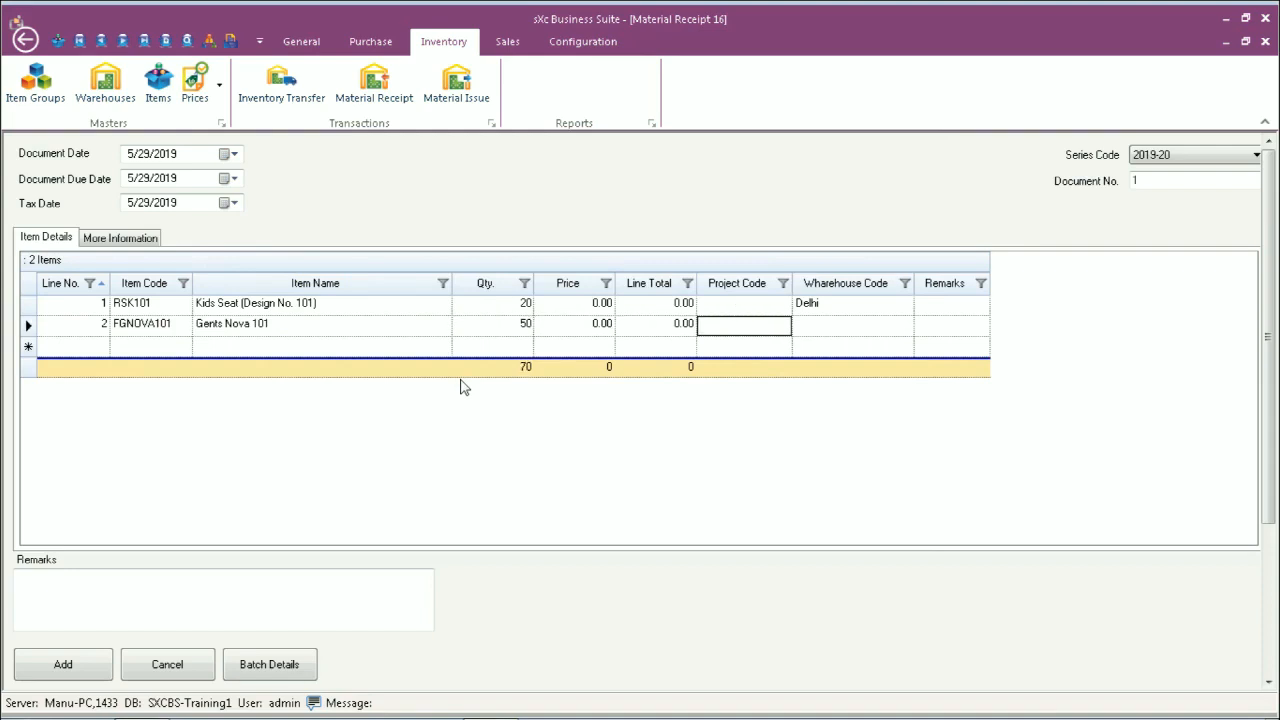
key("Tab")
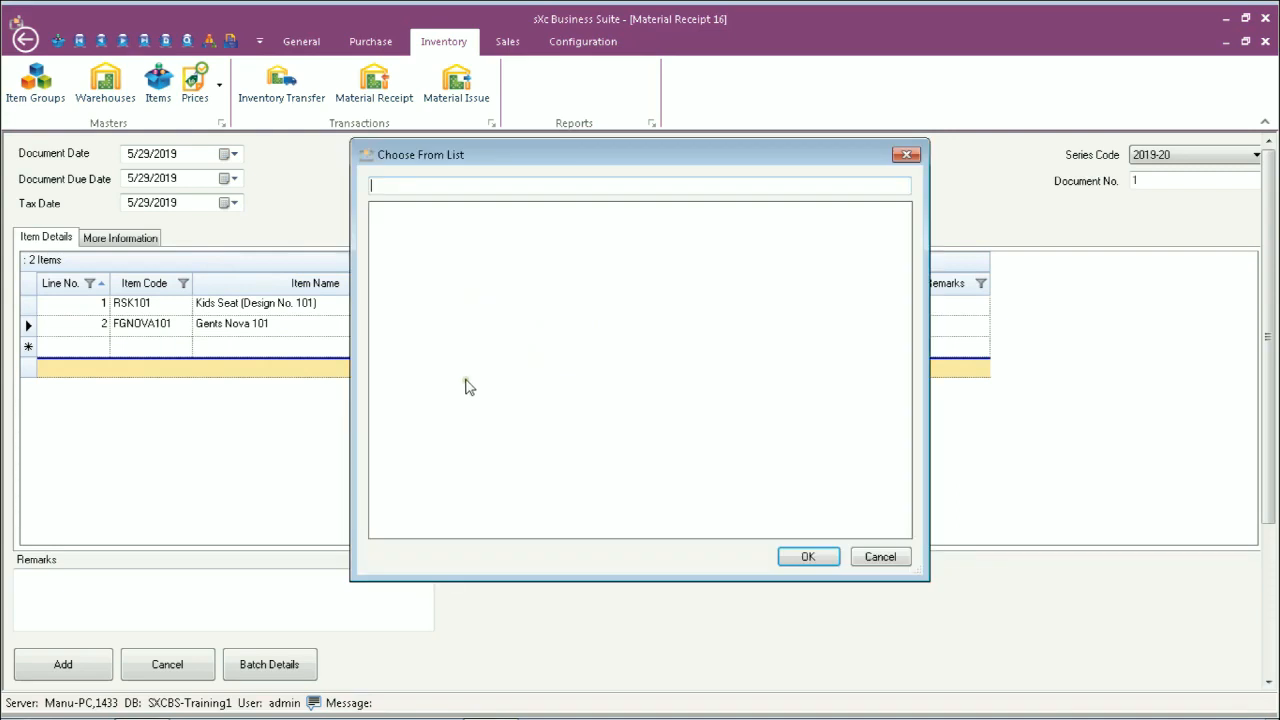
left_click(807, 558)
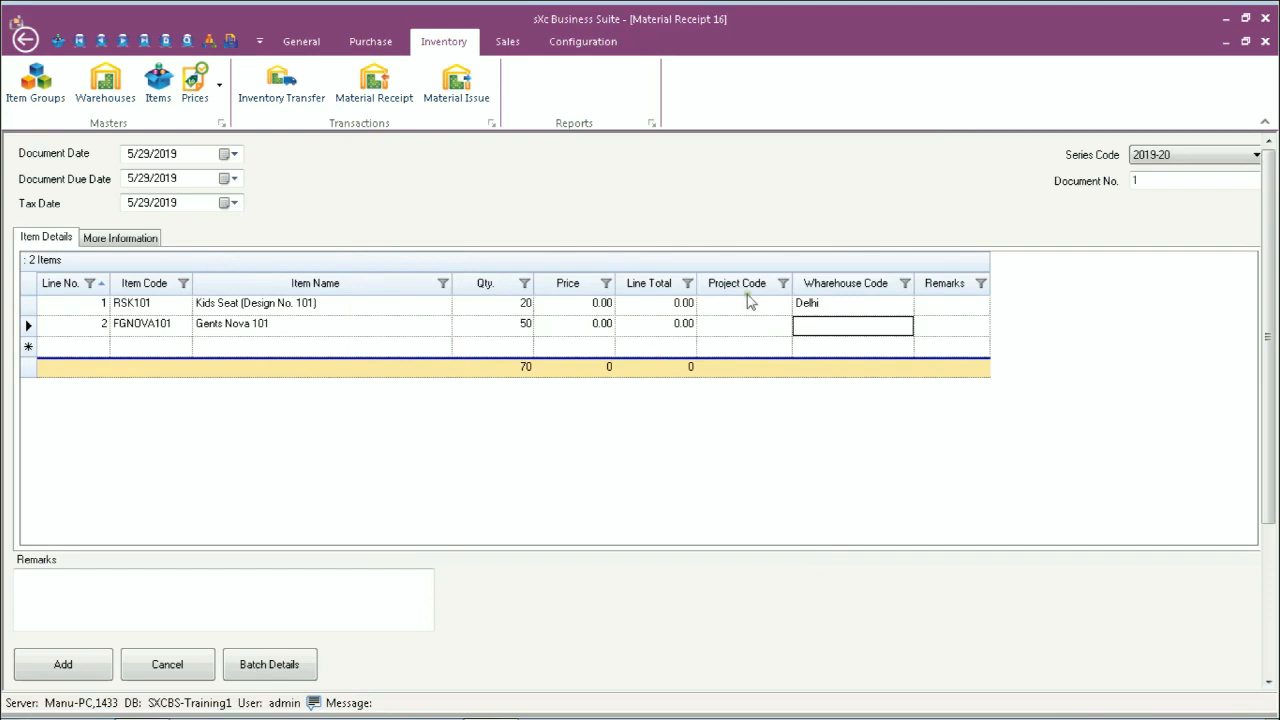
Step: Untick Project Code in the Field Chooser and save the grid's screen settings
right_click(740, 285)
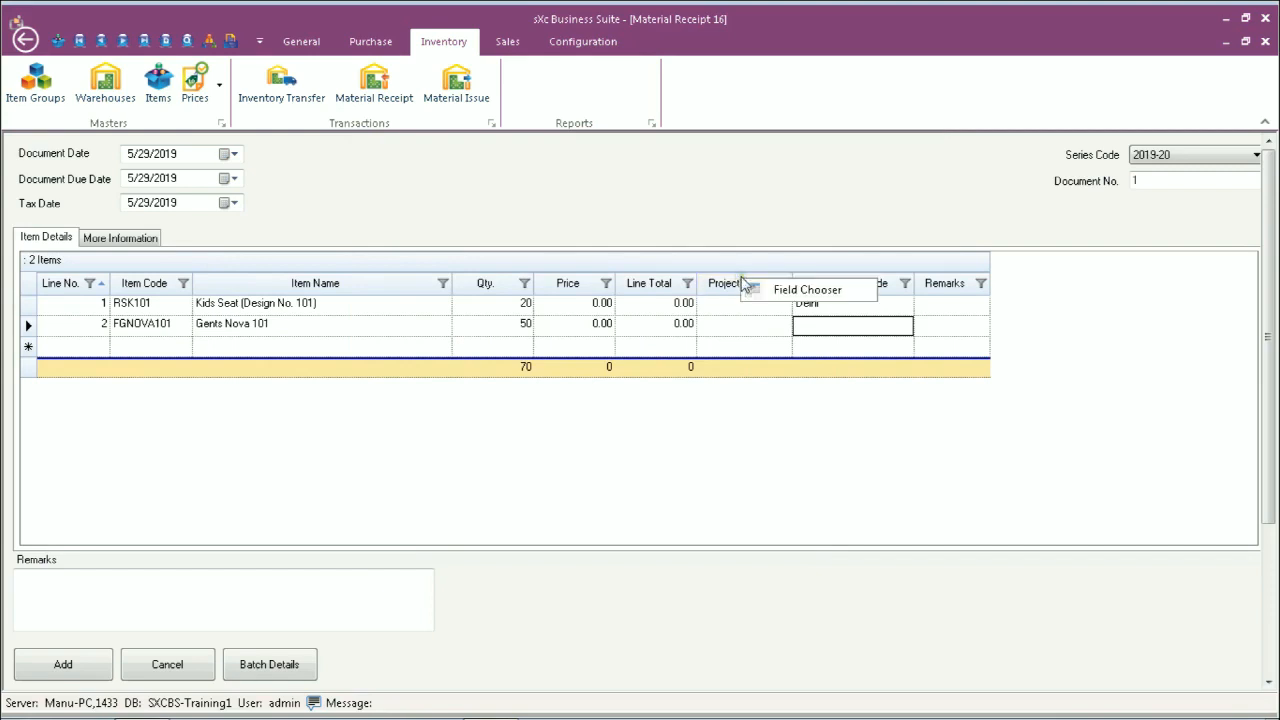
left_click(752, 288)
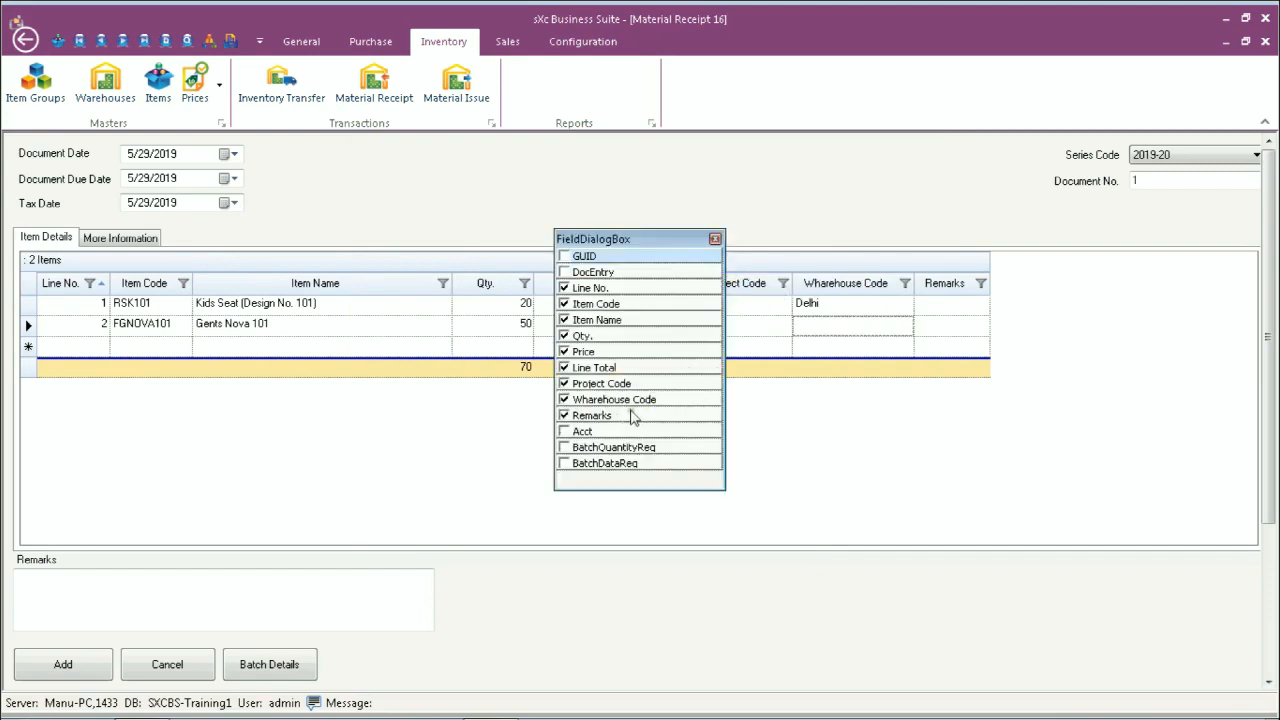
left_click(564, 384)
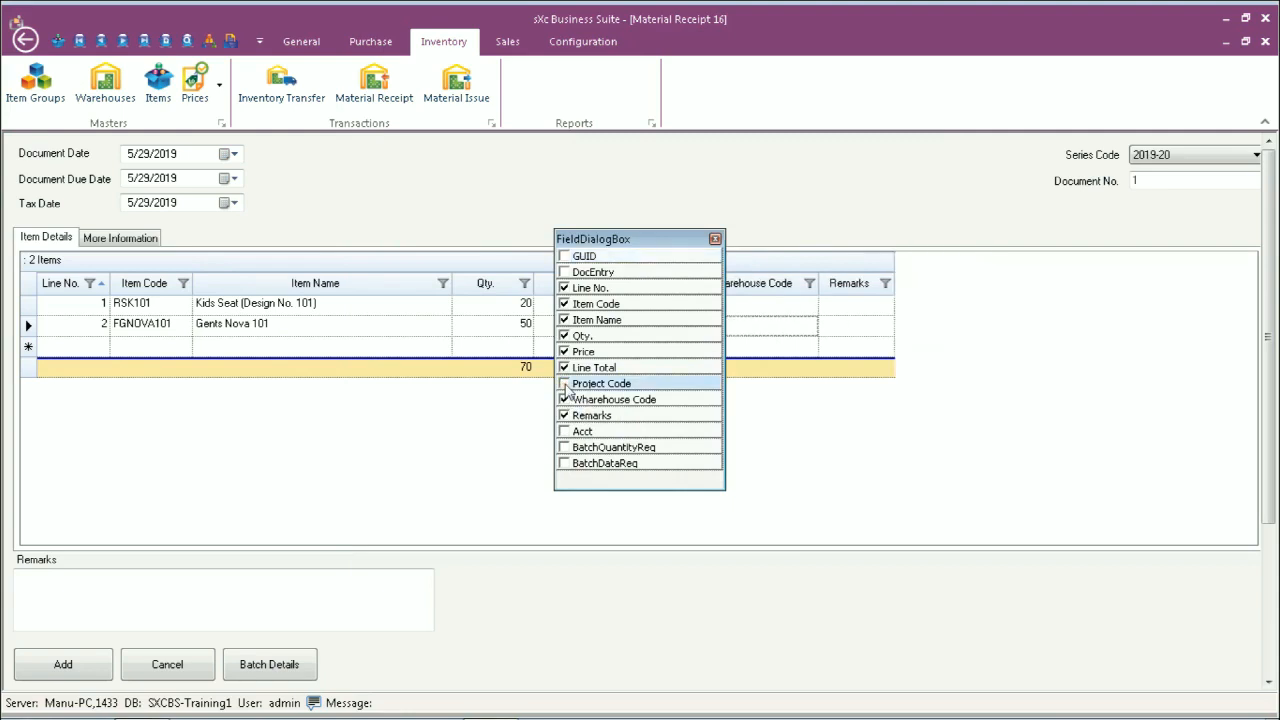
left_click(716, 240)
right_click(666, 268)
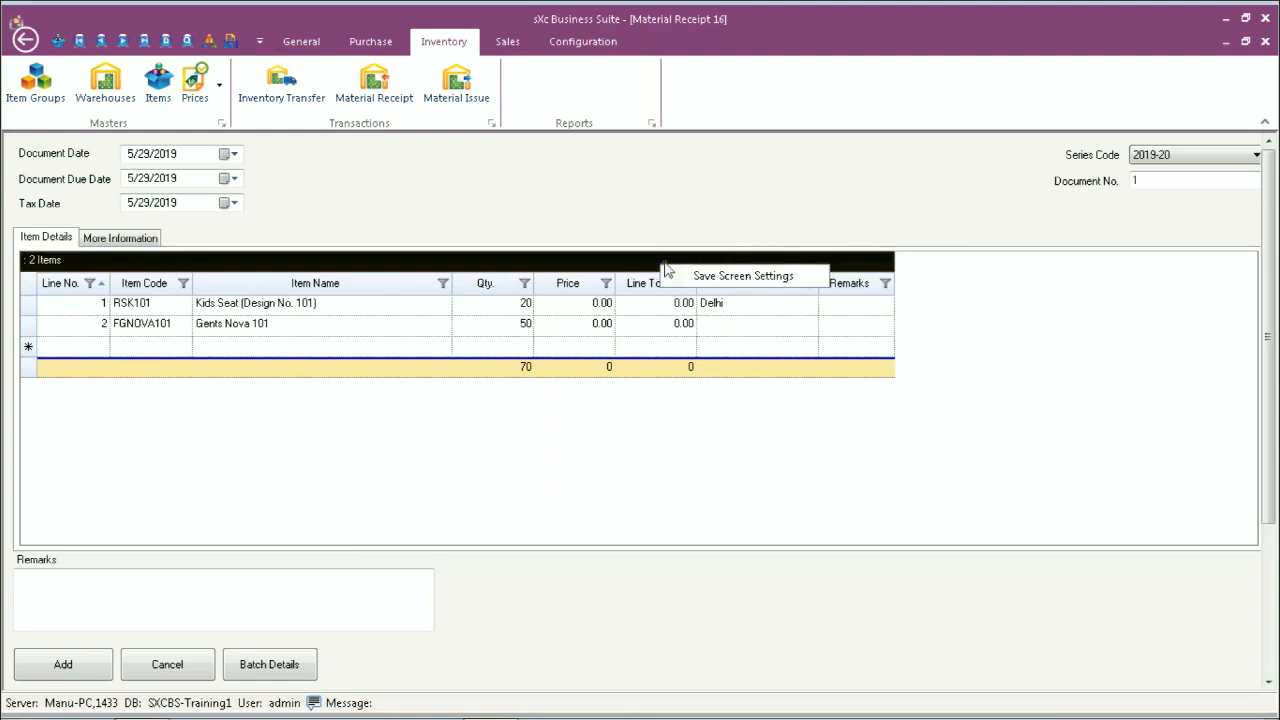
left_click(695, 276)
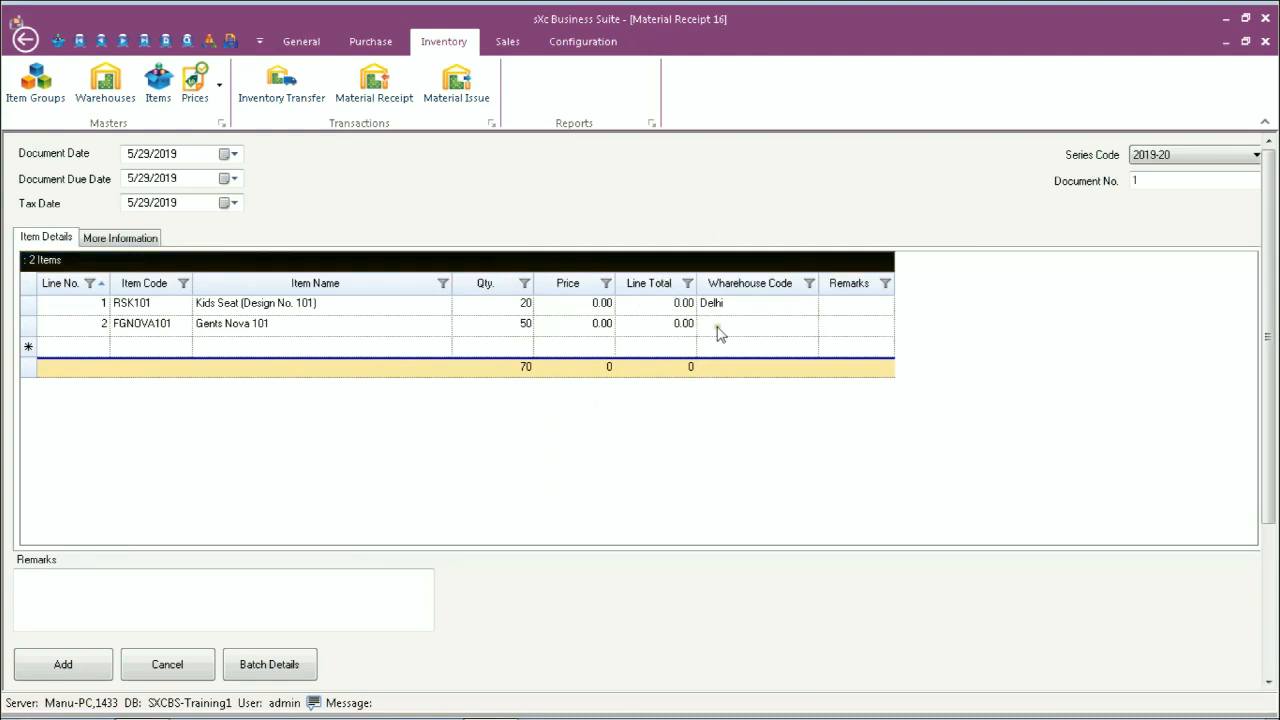
left_click(627, 330)
key("Tab")
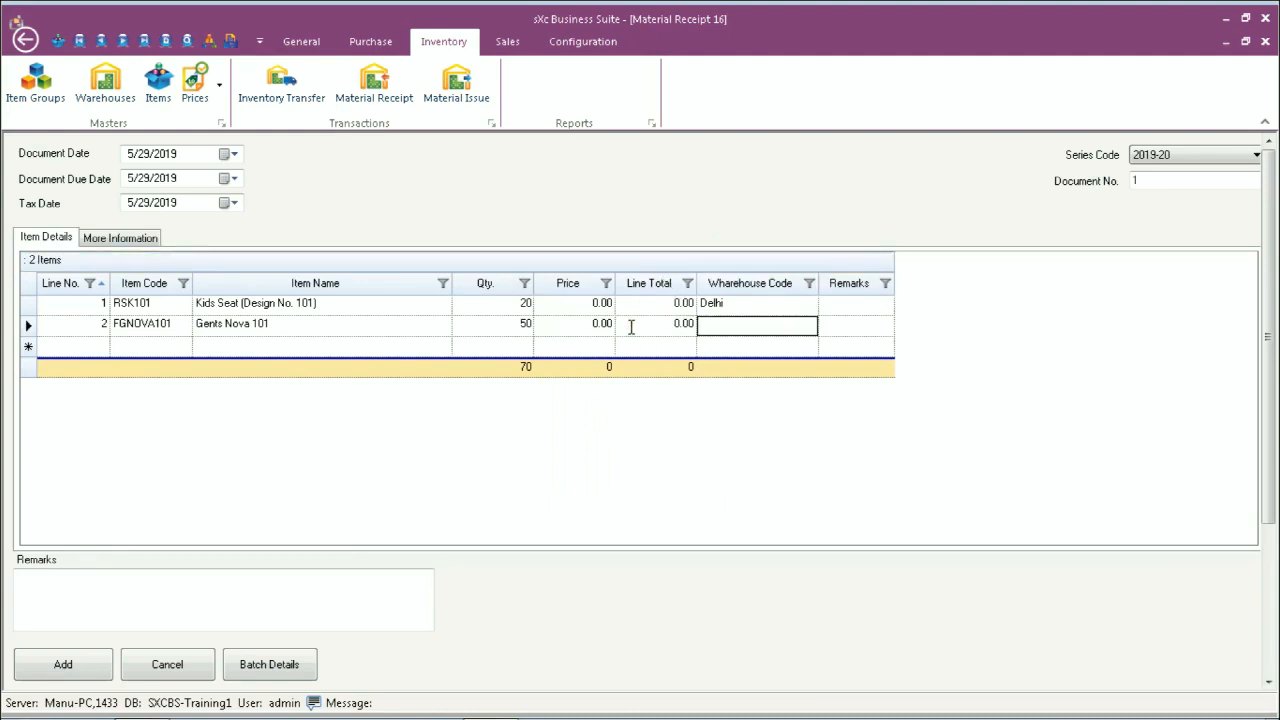
Step: Put line 2 in Delhi and add Ladies Nova 101 (FLNOVA101), quantity 15, in Delhi
double_click(468, 375)
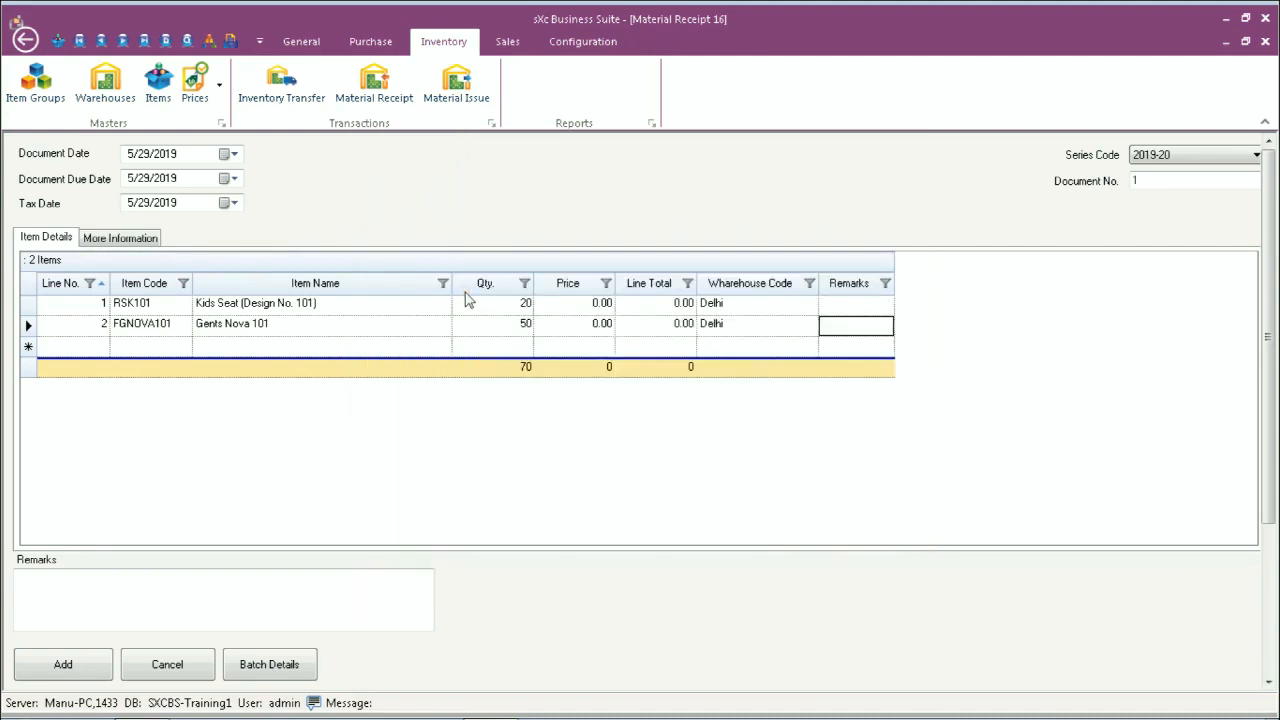
left_click(134, 347)
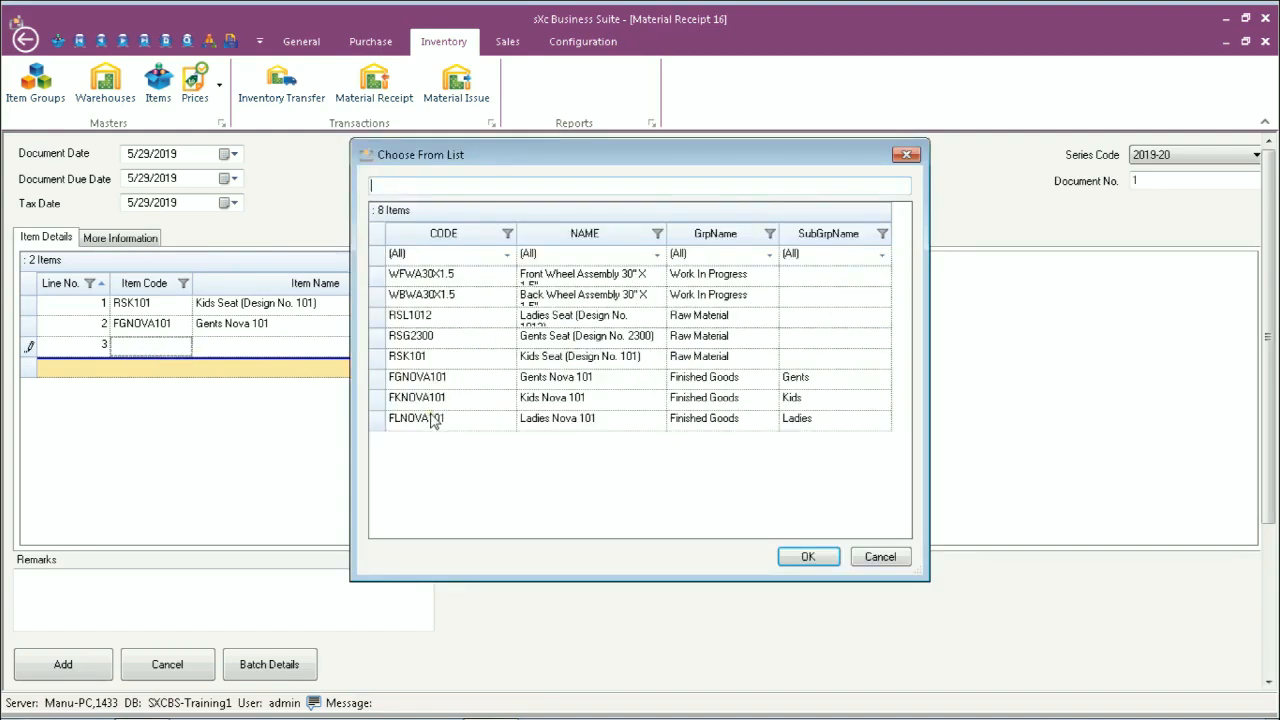
double_click(432, 421)
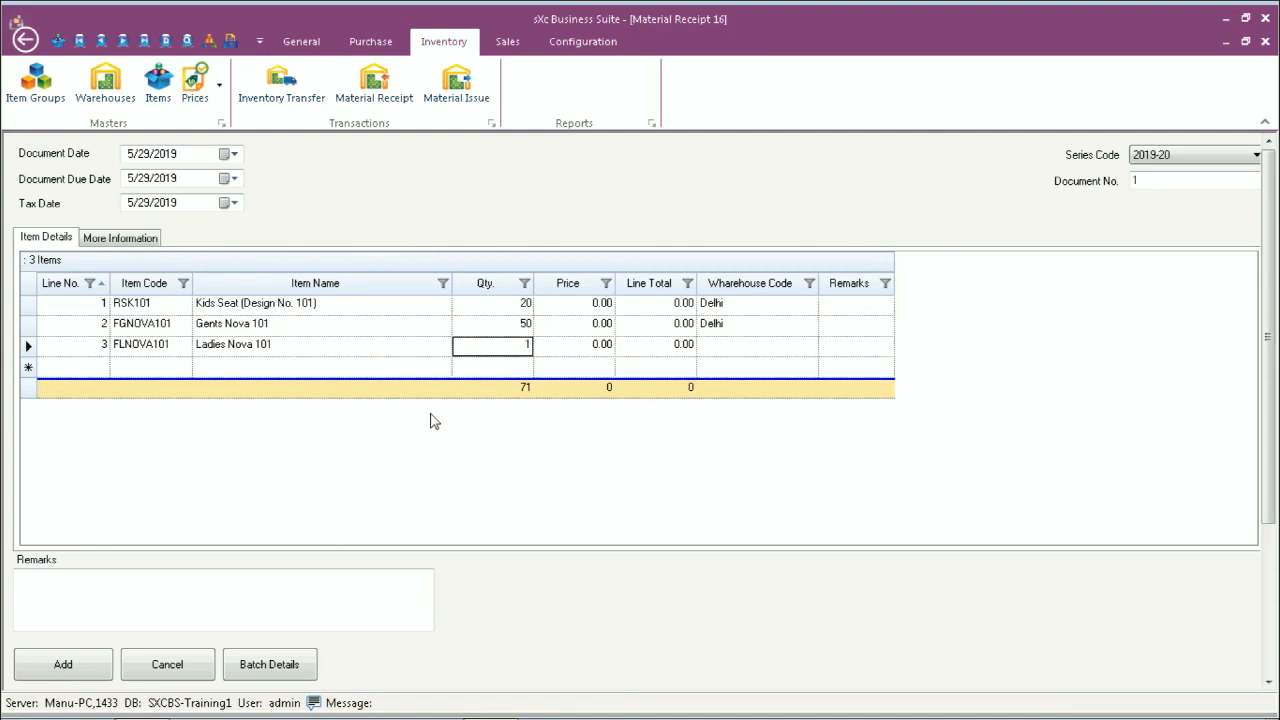
type("15")
key("Tab")
key("Tab")
key("Tab")
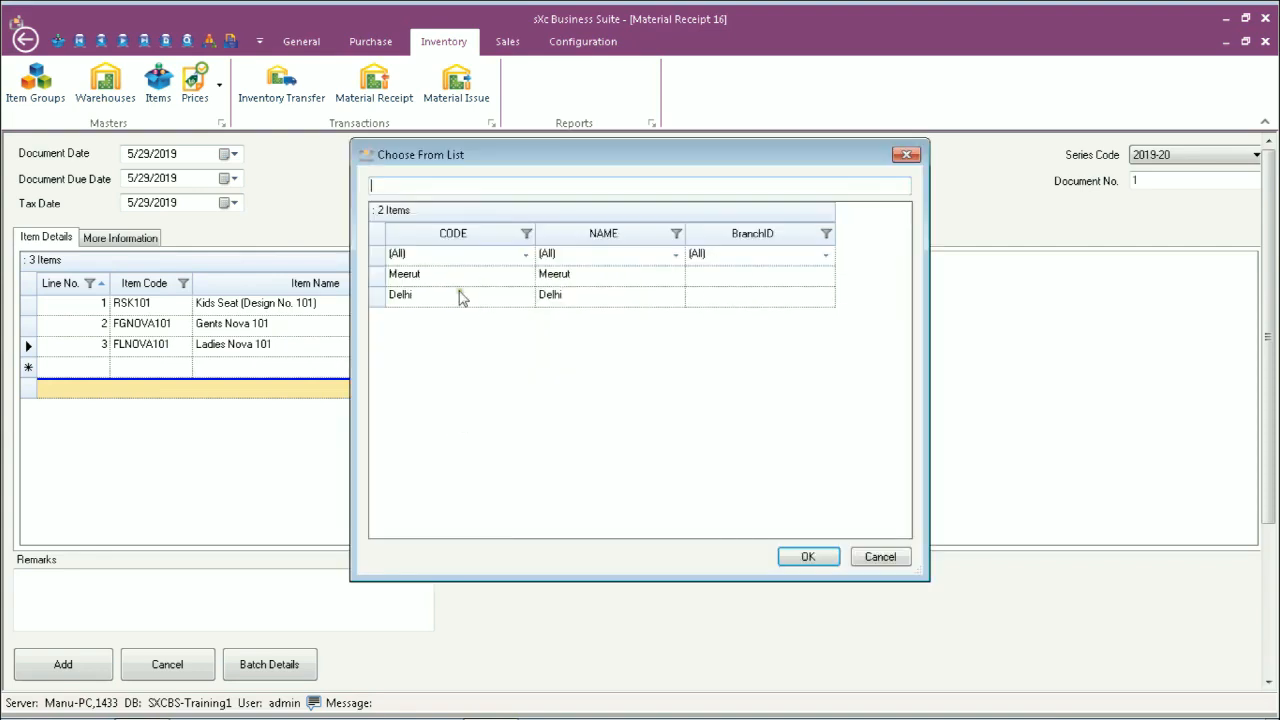
double_click(431, 302)
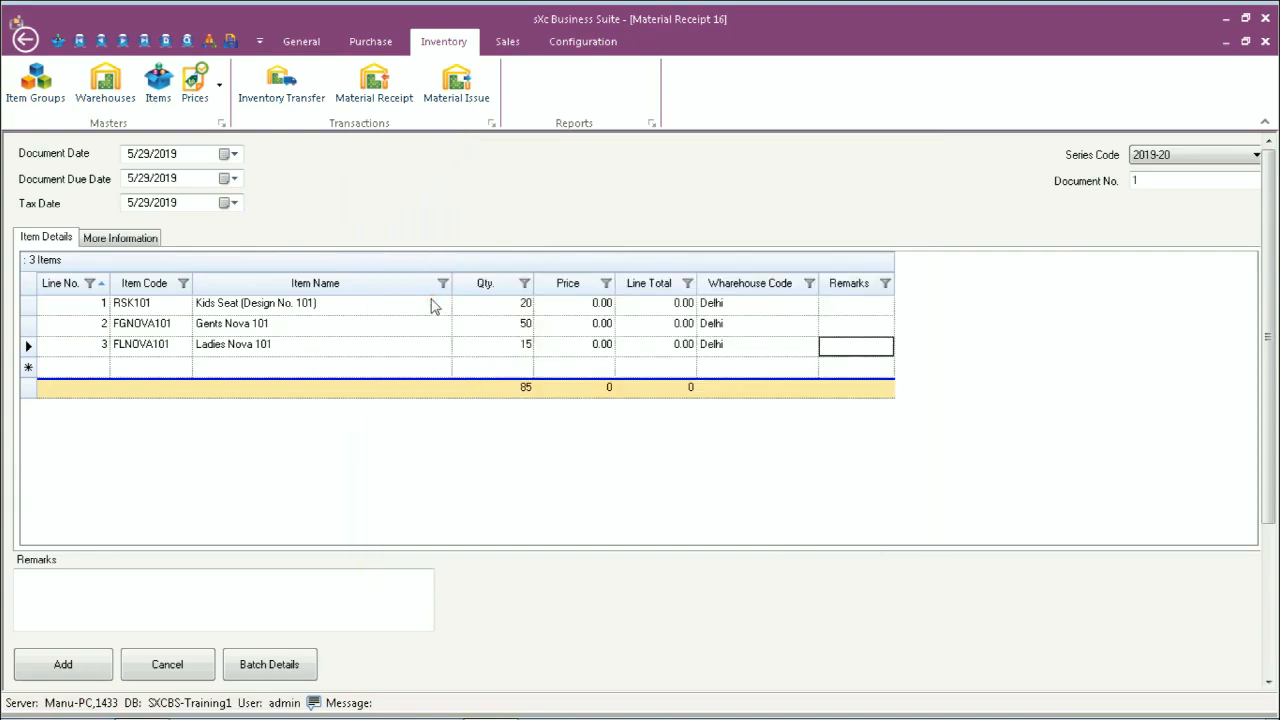
key("shift+Tab")
key("shift+Tab")
key("shift+Tab")
key("shift+Tab")
key("shift+Tab")
key("shift+Tab")
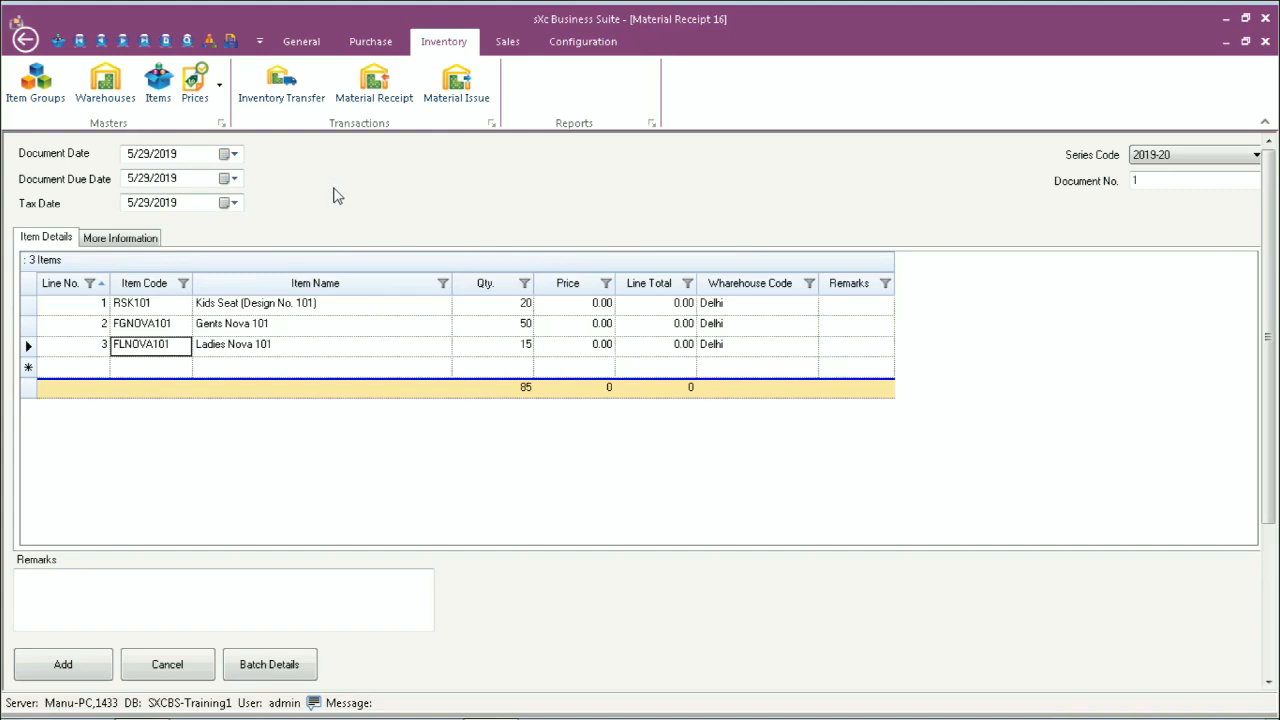
left_click(230, 155)
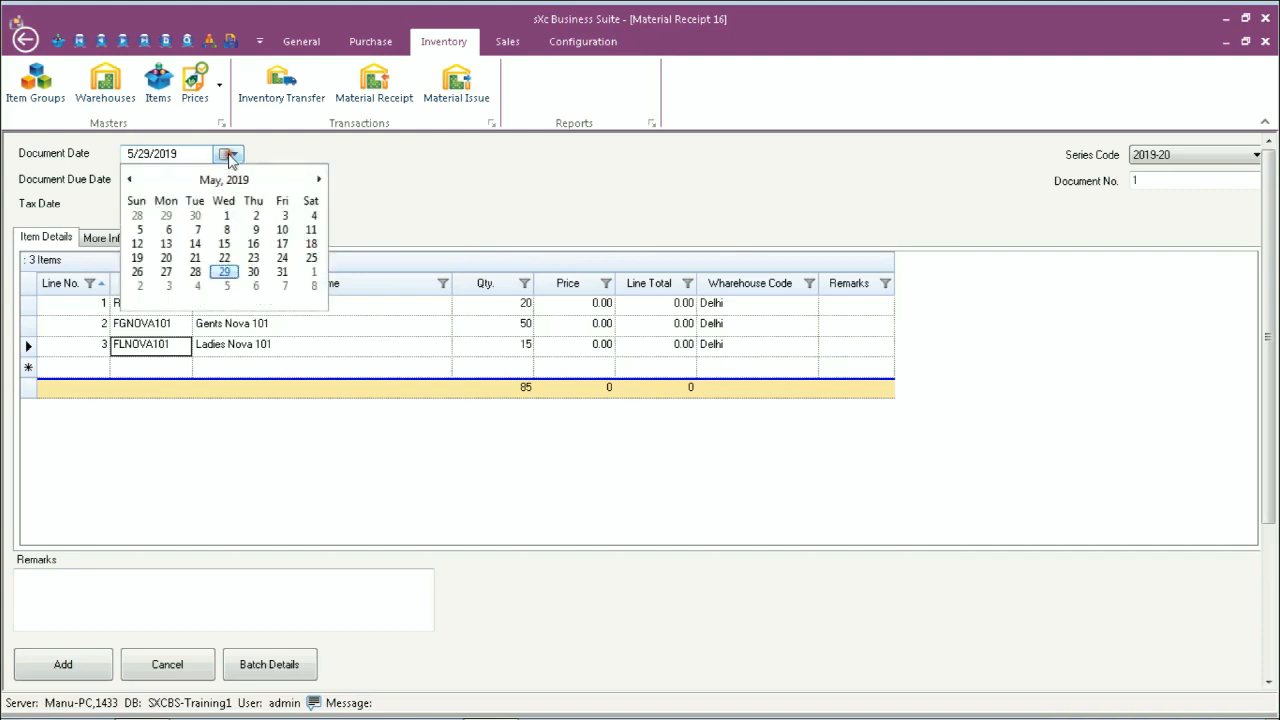
left_click(129, 180)
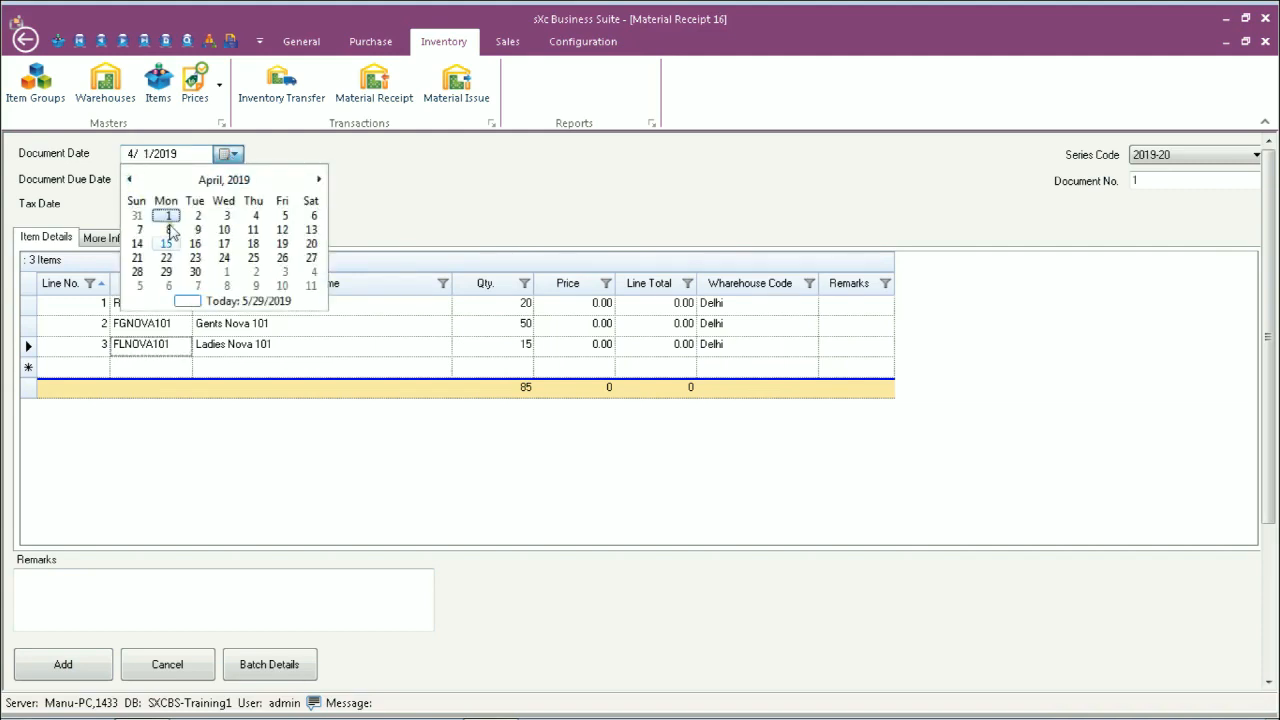
left_click(370, 229)
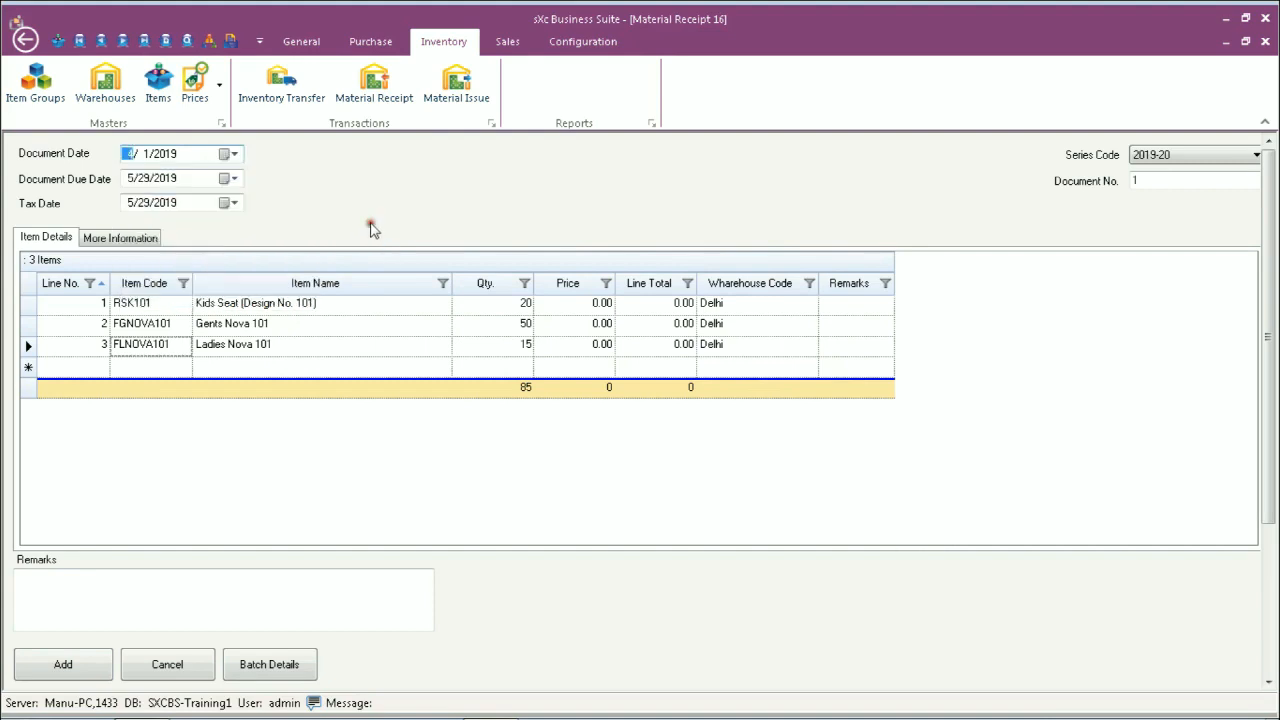
left_click(234, 155)
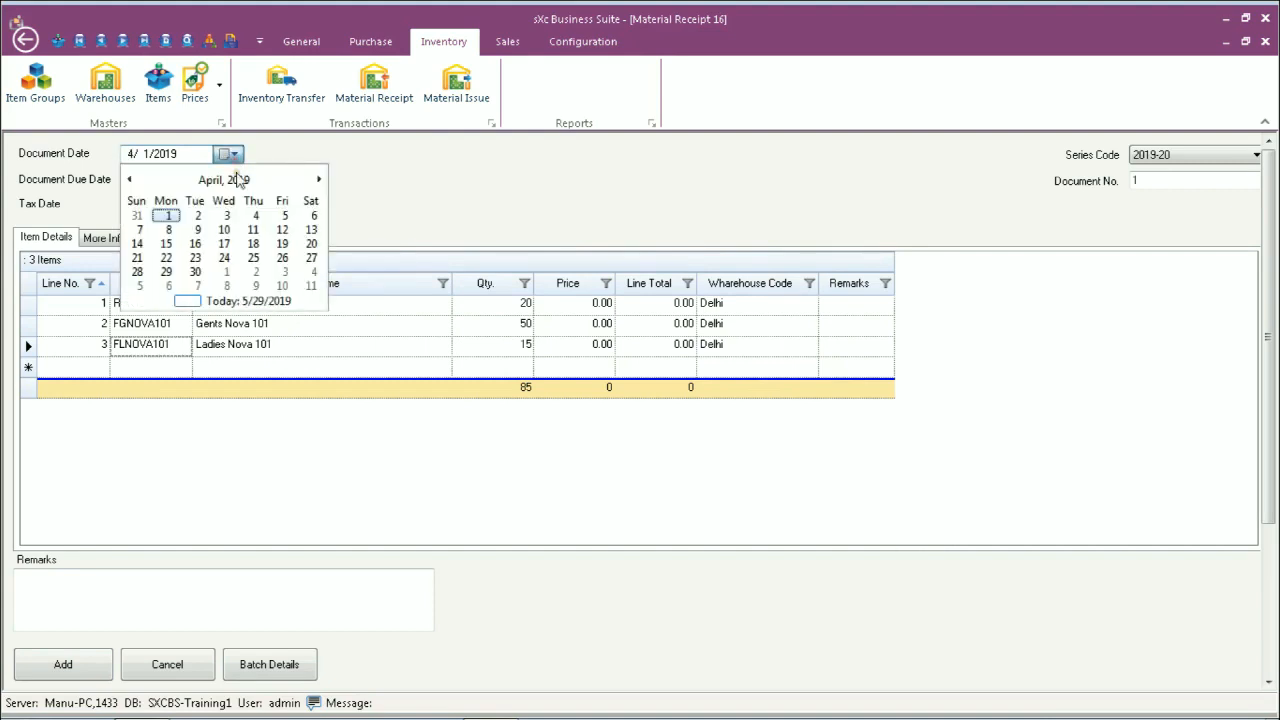
left_click(240, 300)
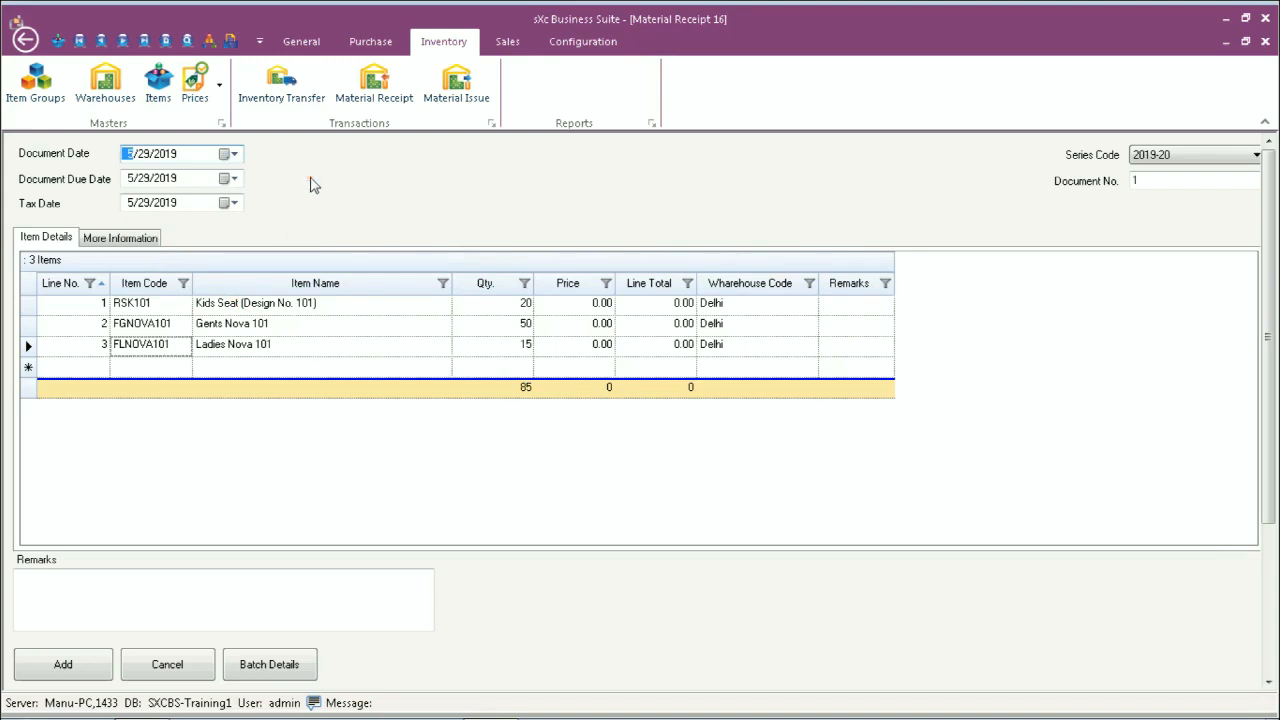
left_click(233, 155)
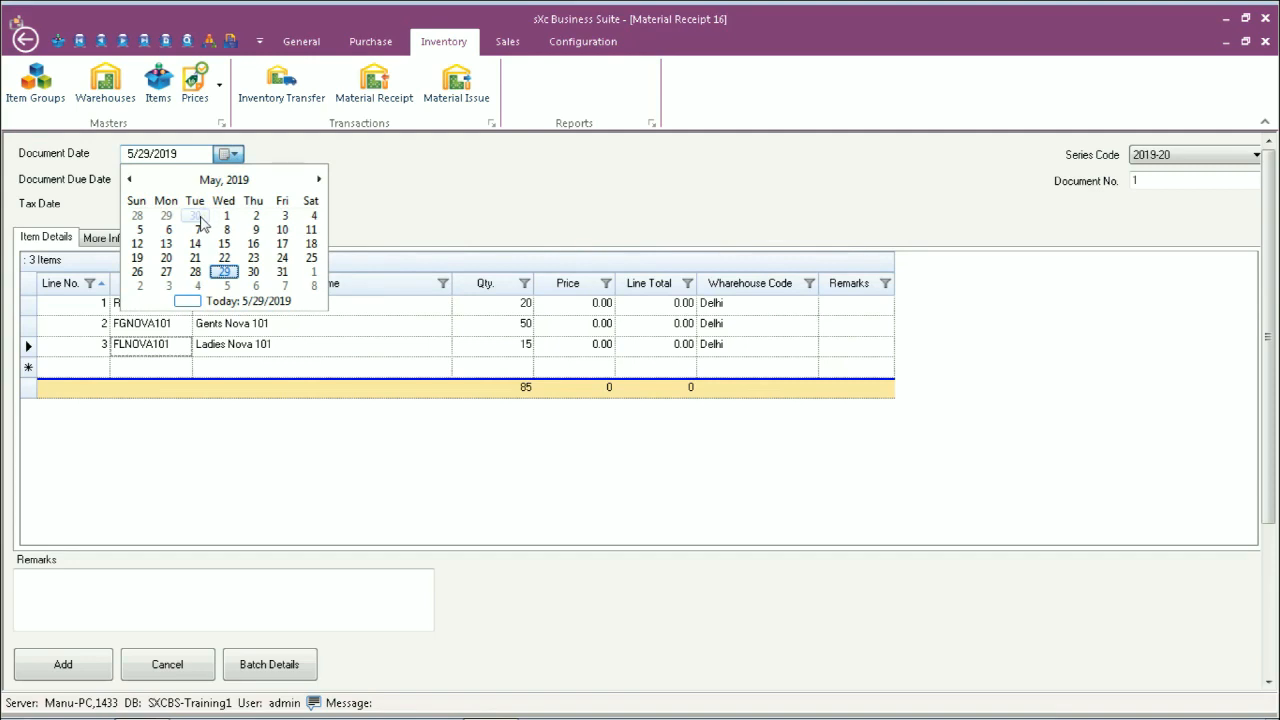
left_click(395, 198)
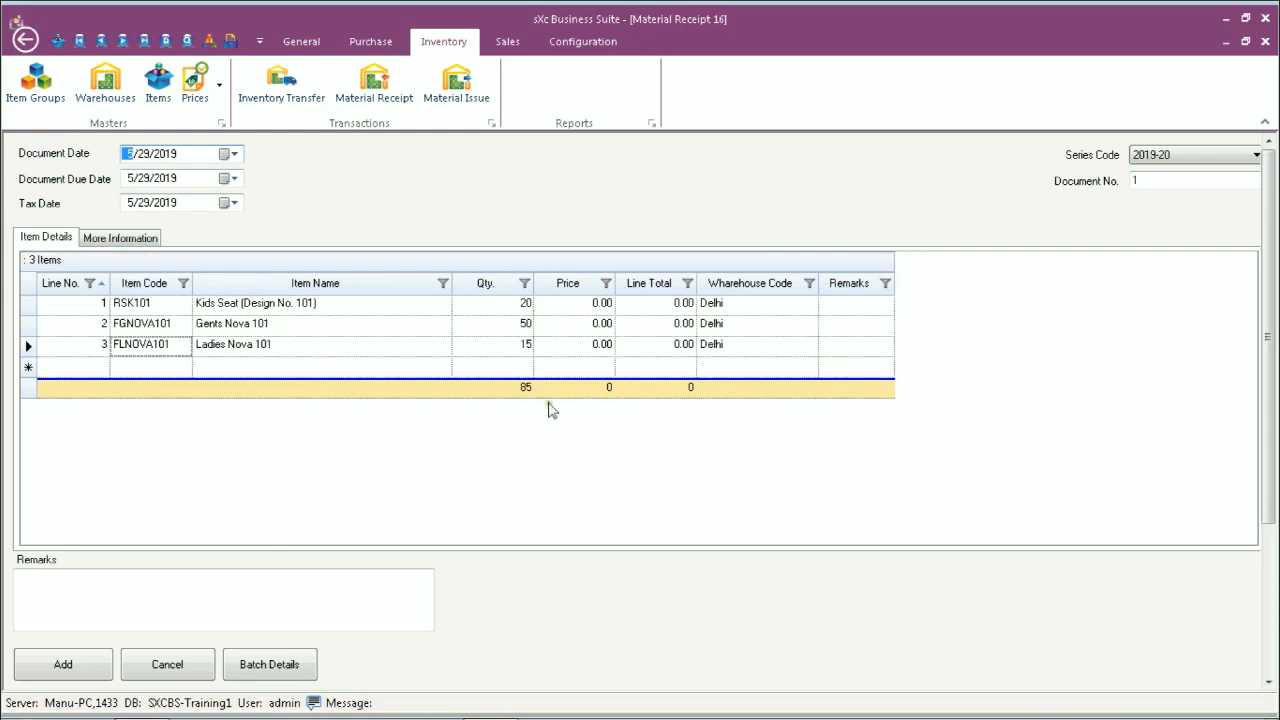
Step: Enter the remark 'Opening Balances' and add the Material Receipt 16
left_click(115, 615)
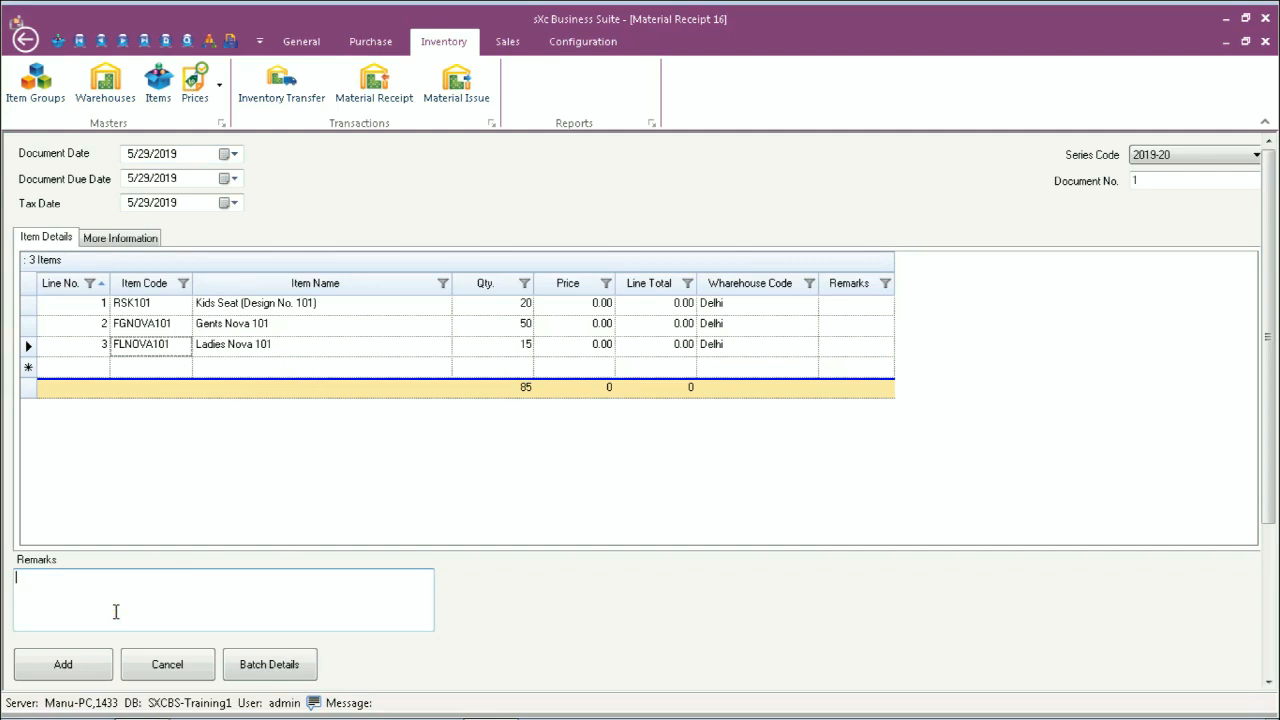
type("Opening")
key("BackSpace")
type("g these")
key("BackSpace")
key("BackSpace")
key("BackSpace")
key("BackSpace")
key("BackSpace")
key("BackSpace")
type("Bala")
key("BackSpace")
key("BackSpace")
type("lances")
left_click(89, 660)
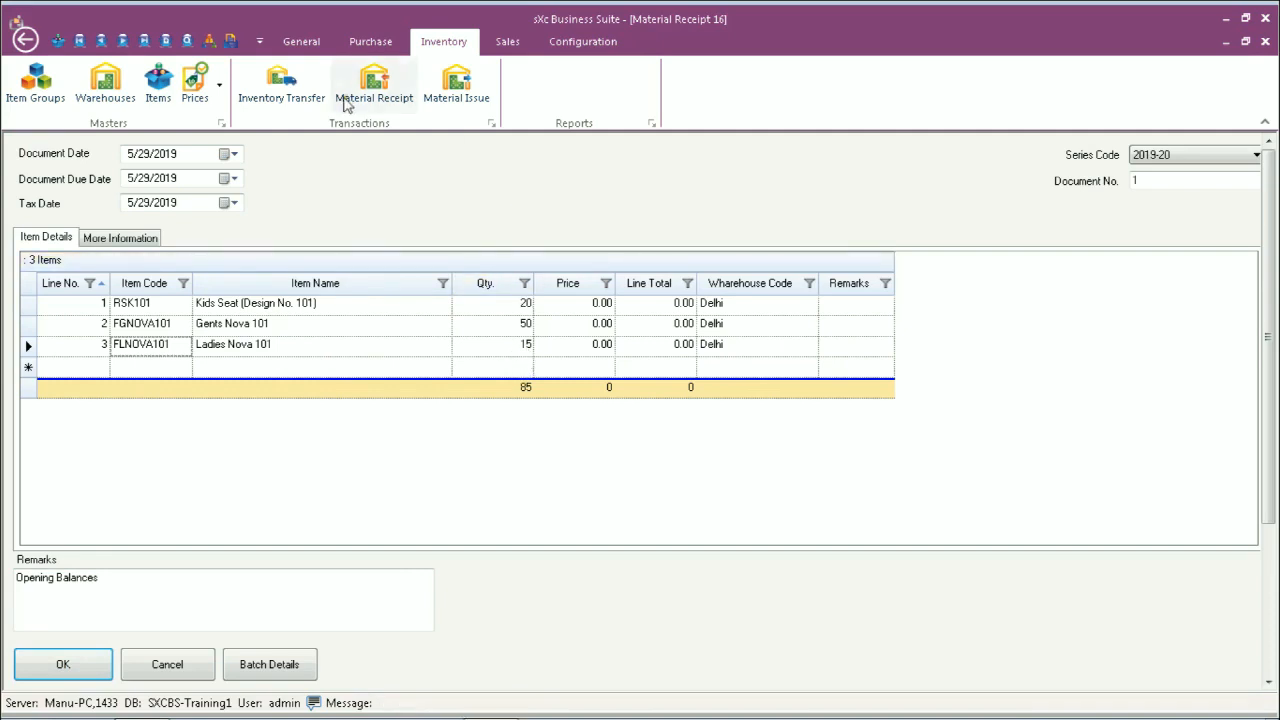
left_click(297, 43)
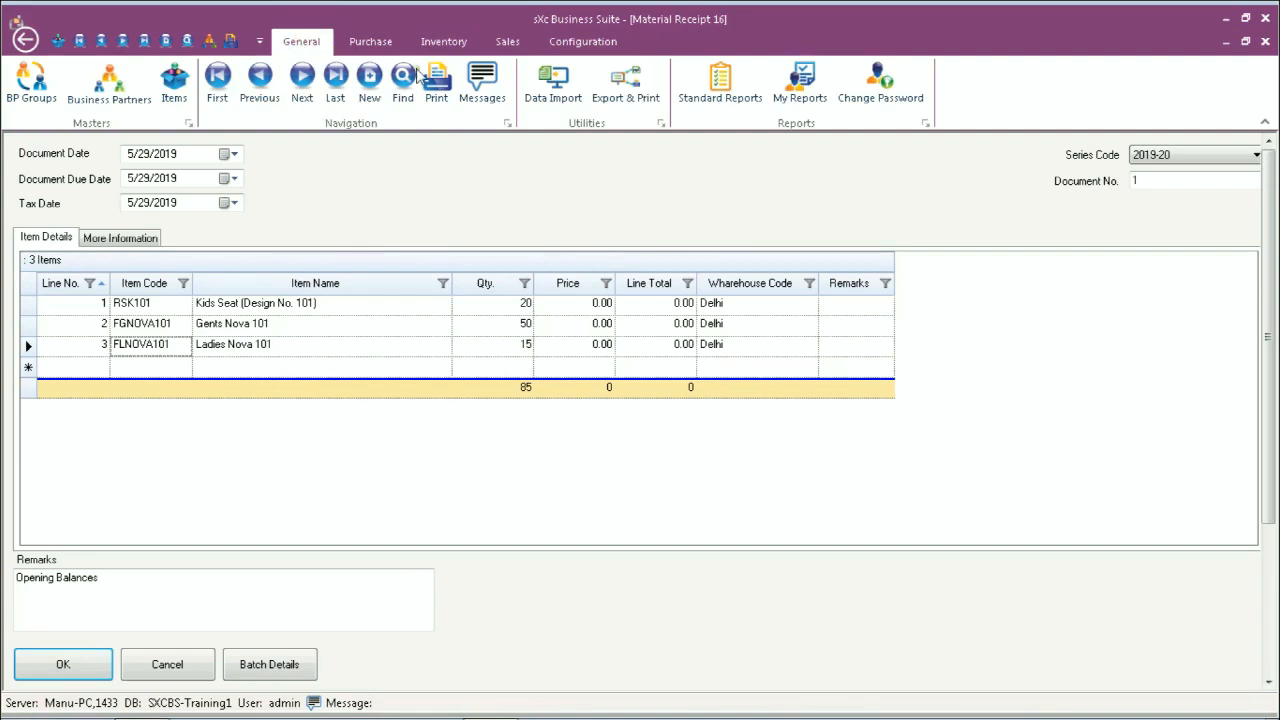
left_click(705, 105)
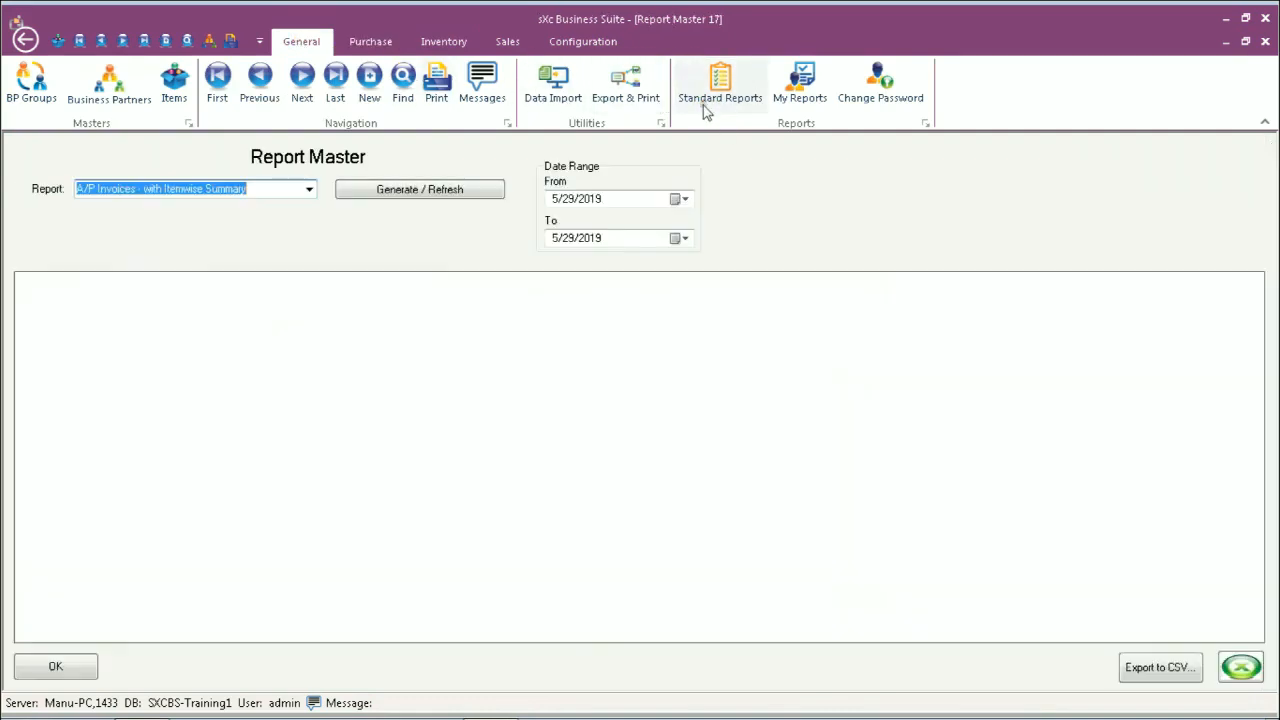
left_click(310, 190)
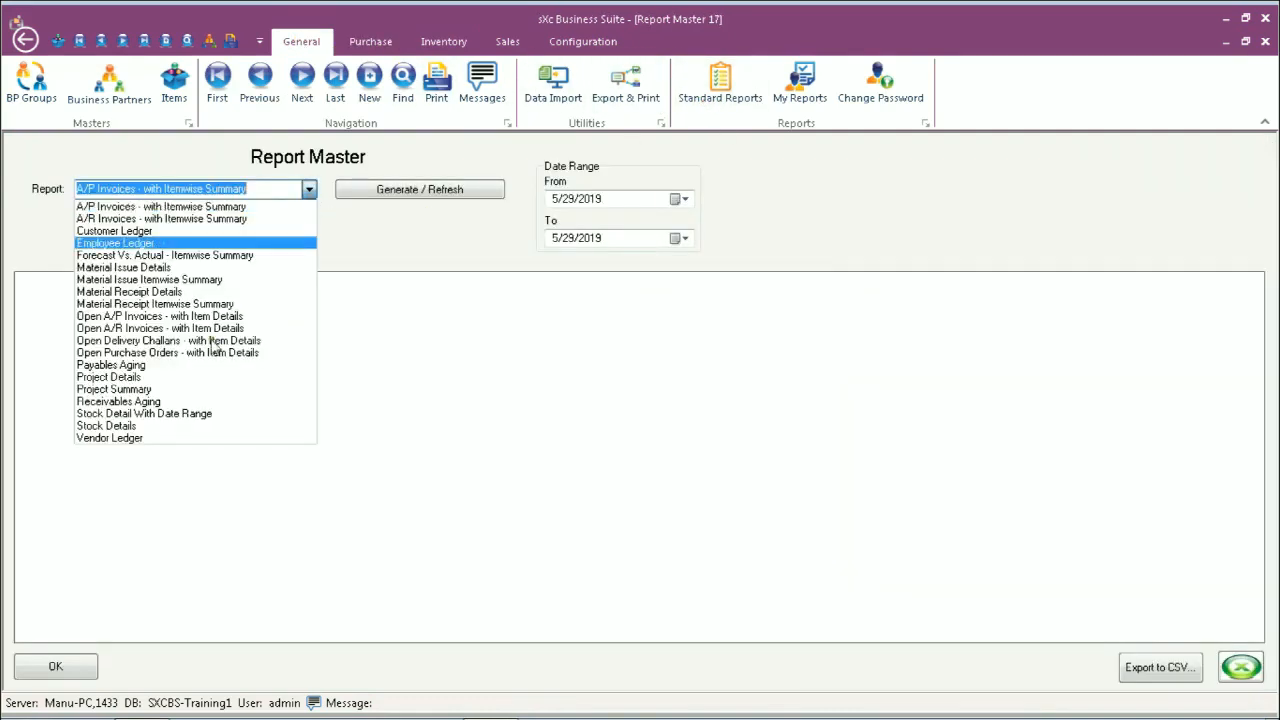
left_click(160, 425)
left_click(405, 192)
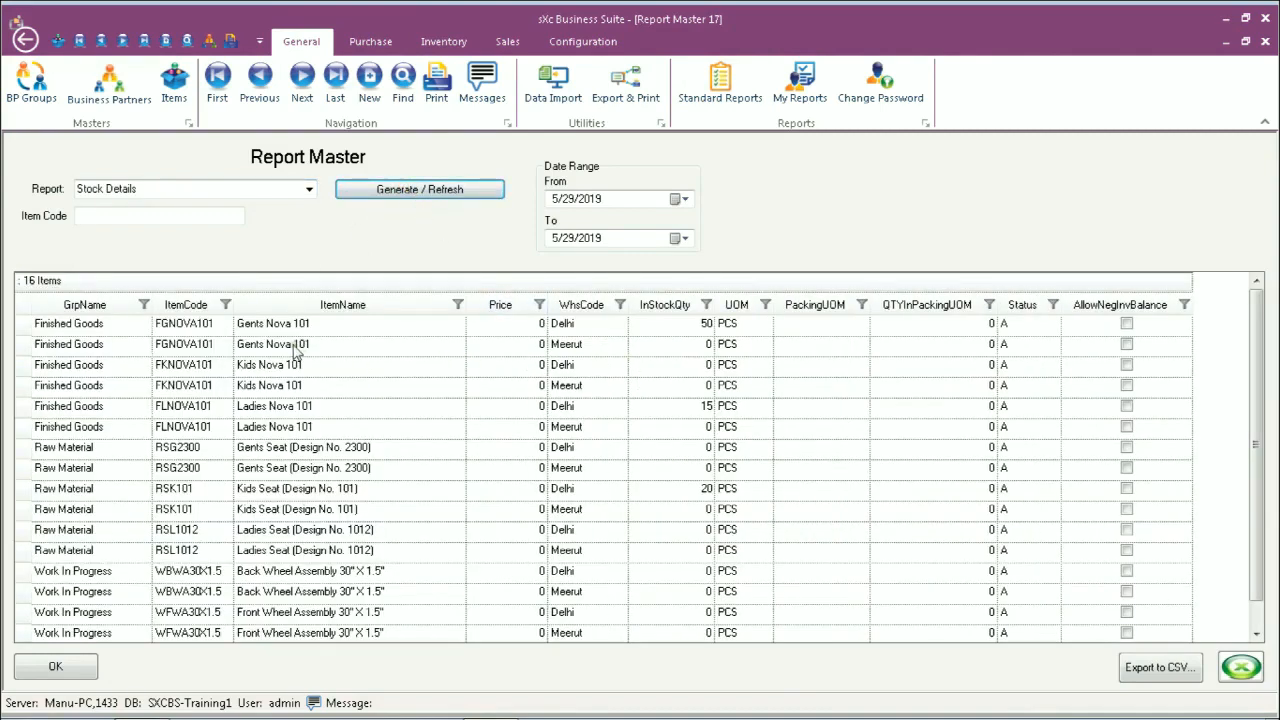
left_click(492, 323)
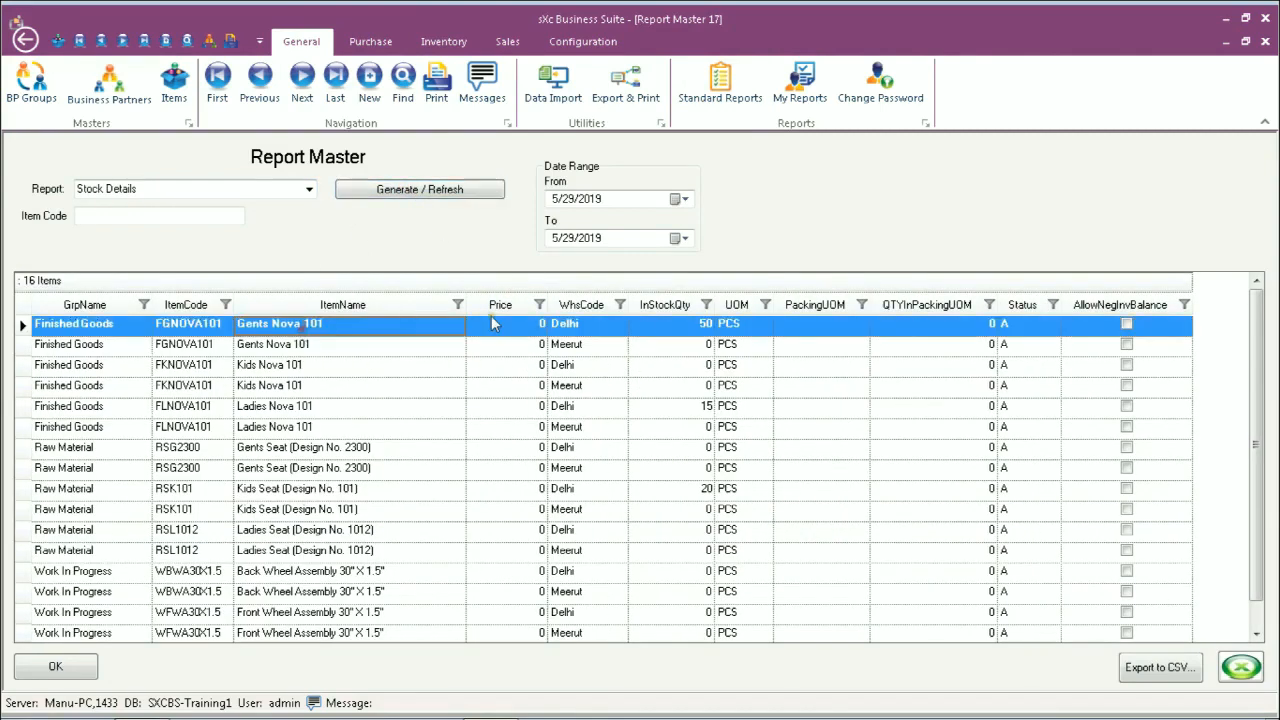
left_click(688, 408)
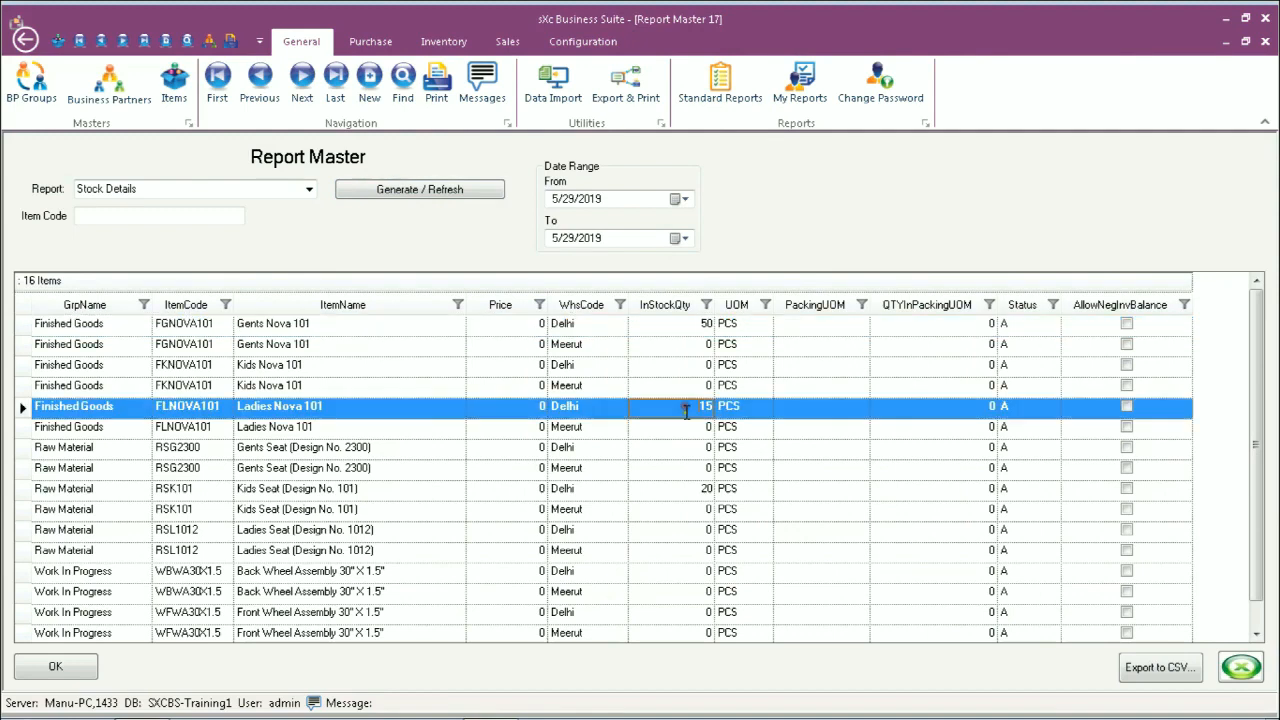
left_click(690, 492)
left_click(684, 405)
left_click(678, 490)
left_click(682, 410)
left_click(1264, 42)
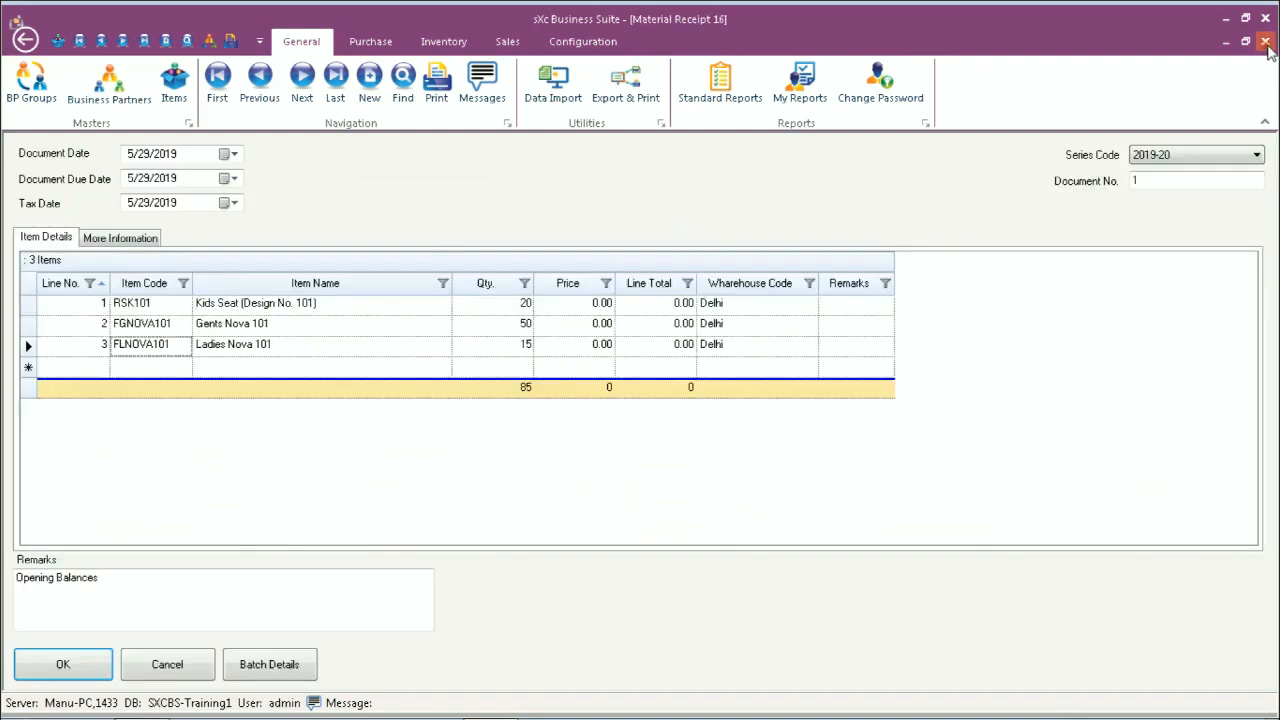